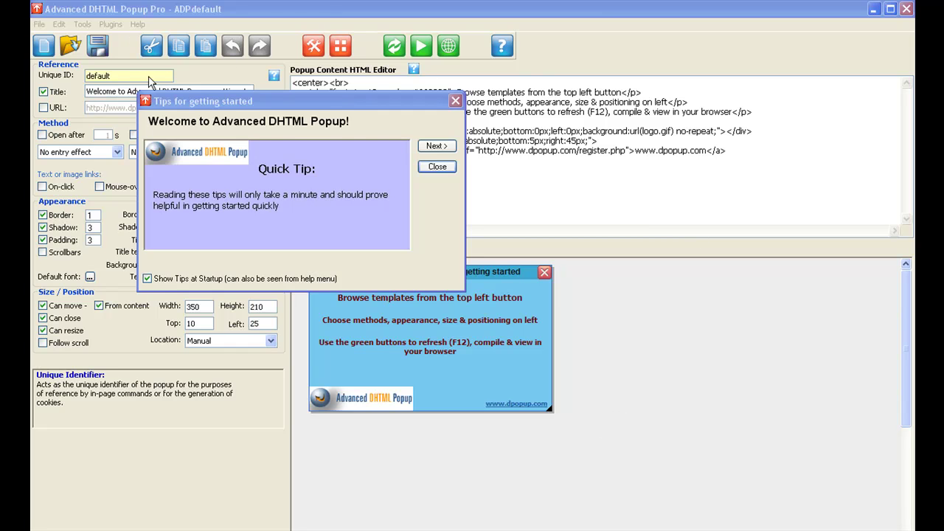
- Advance through the getting-started tips and close the tips window
drag(204, 106, 249, 100)
click(477, 142)
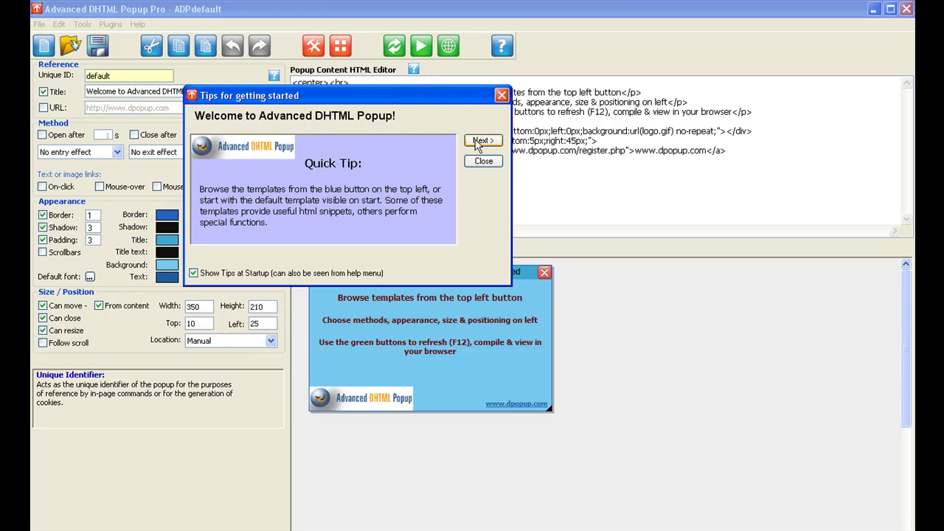
click(477, 143)
click(485, 162)
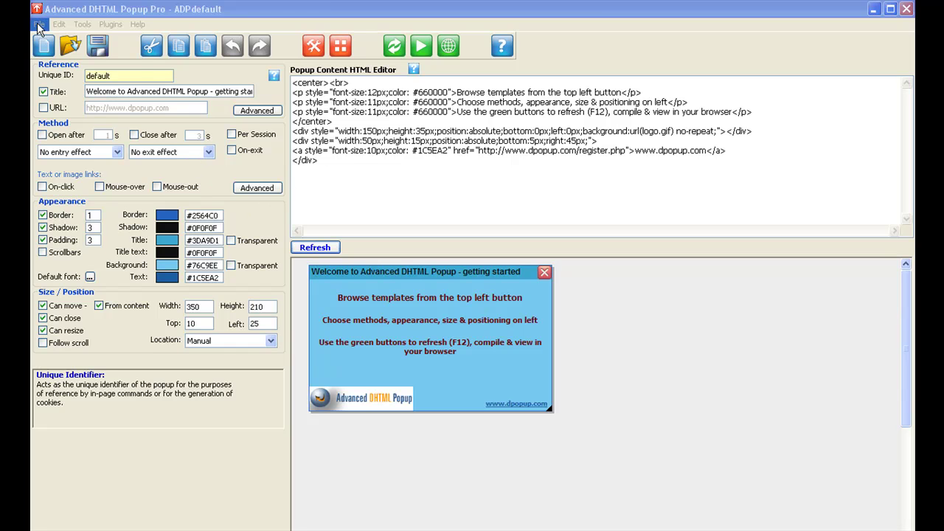
- Open the backgroundImage.dpu project from the templates folder and reposition its popup in the preview
click(39, 25)
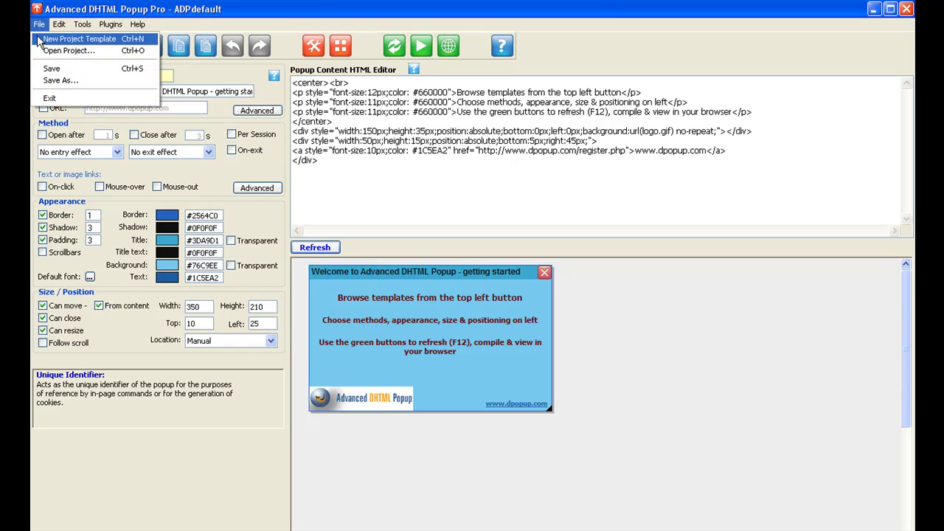
click(97, 50)
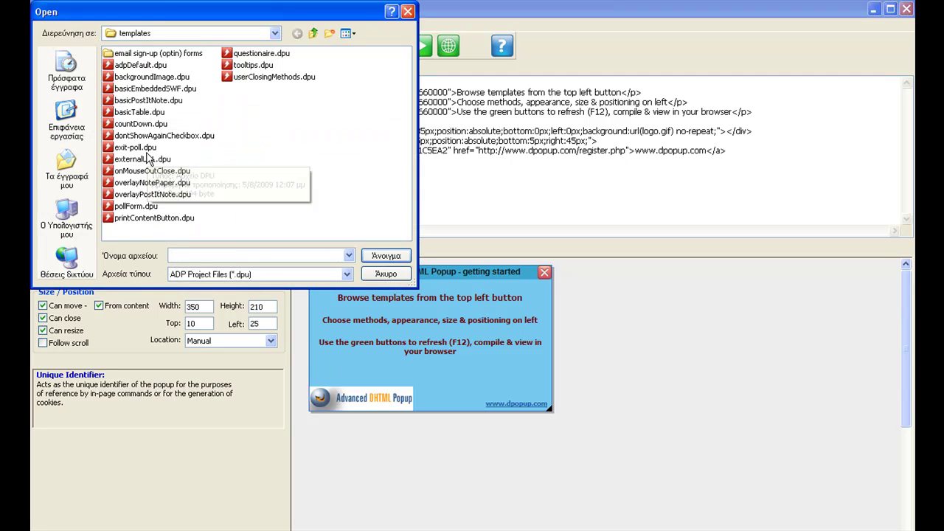
click(167, 76)
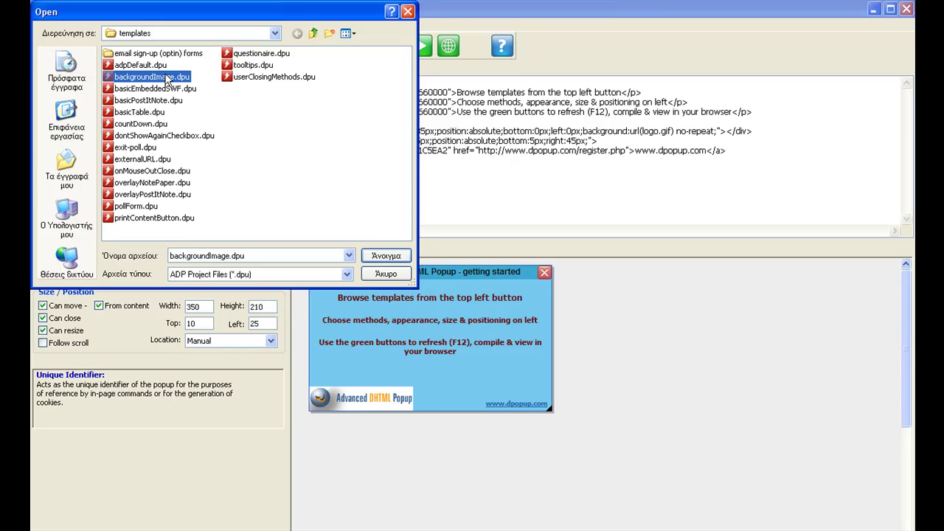
double_click(167, 76)
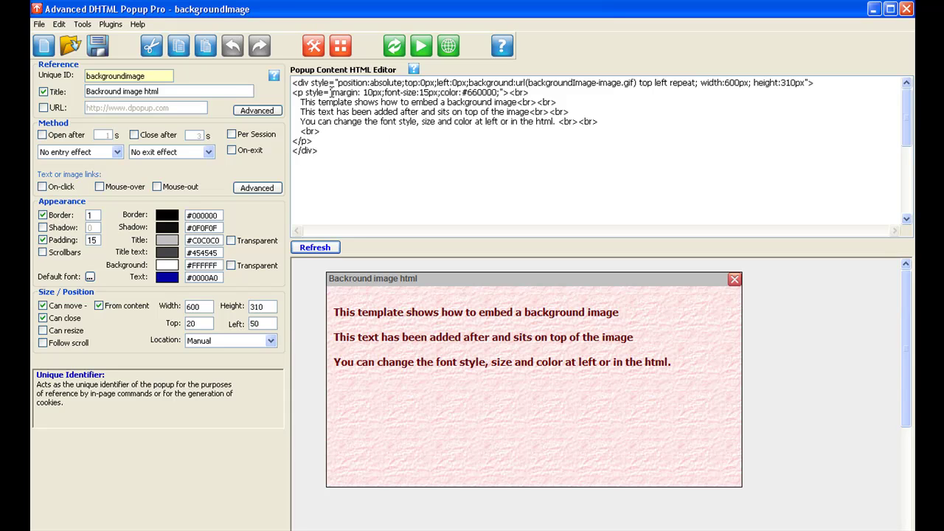
drag(425, 284, 415, 266)
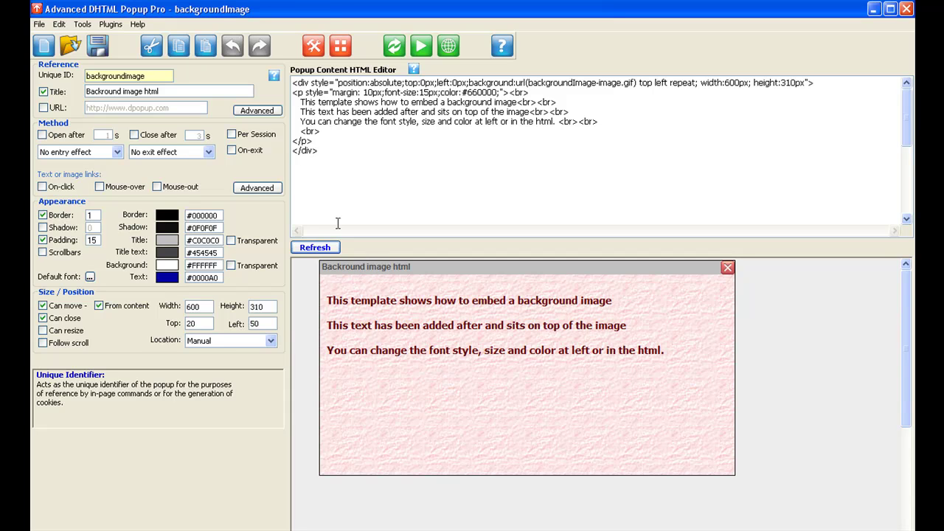
- Save the project under the name test in the POPUP_DEMO folder on the desktop
click(39, 24)
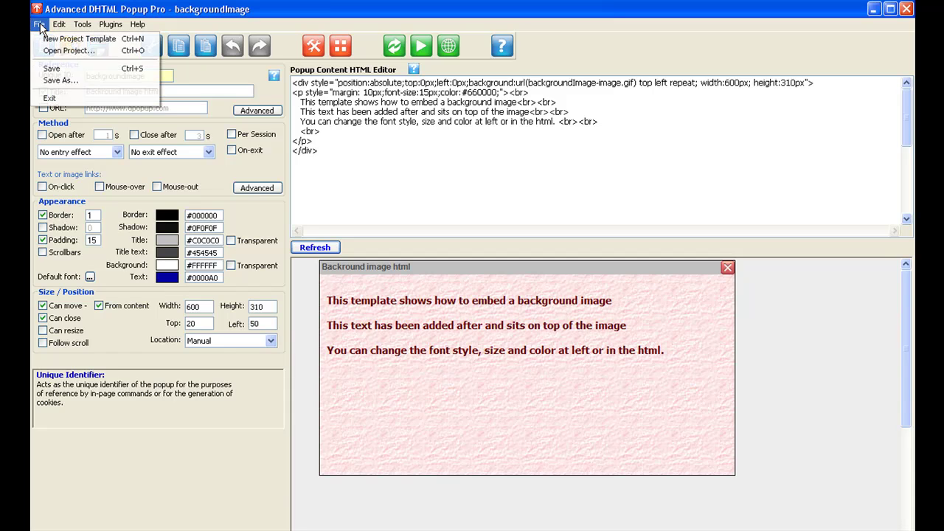
click(44, 81)
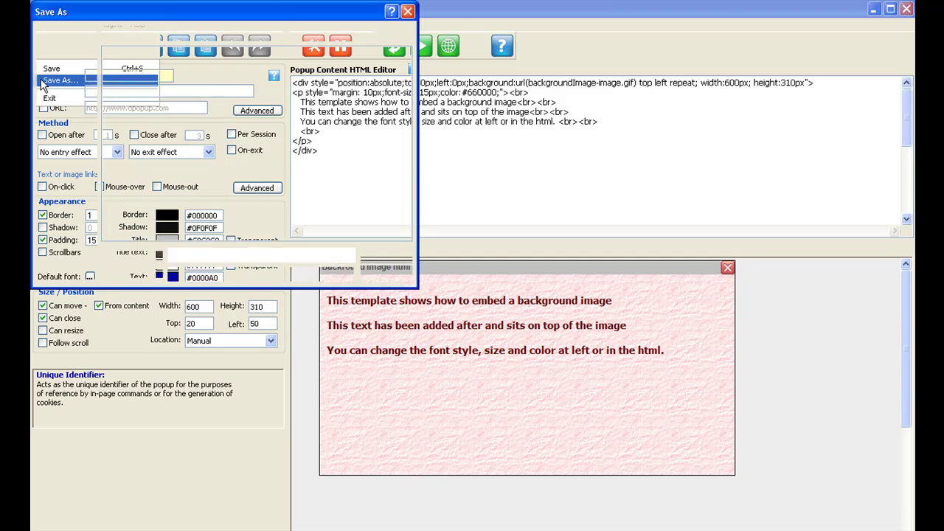
click(69, 112)
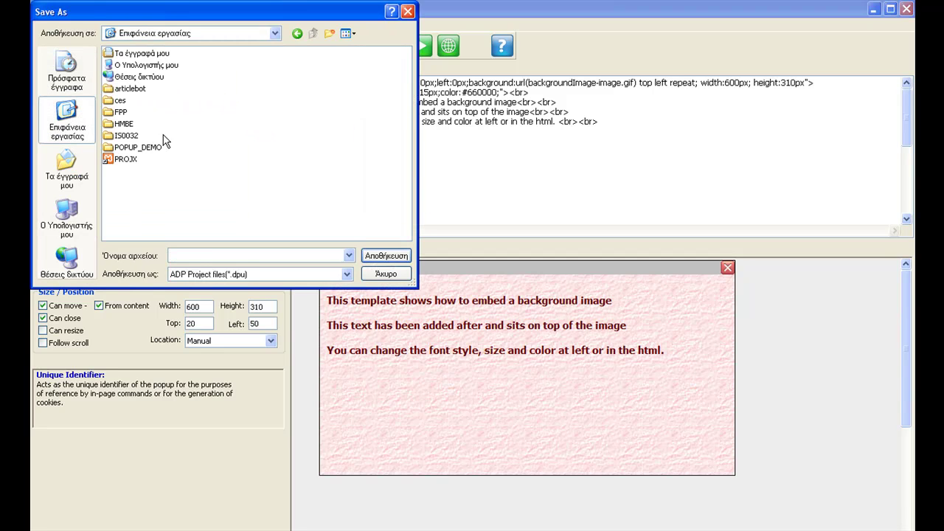
double_click(144, 146)
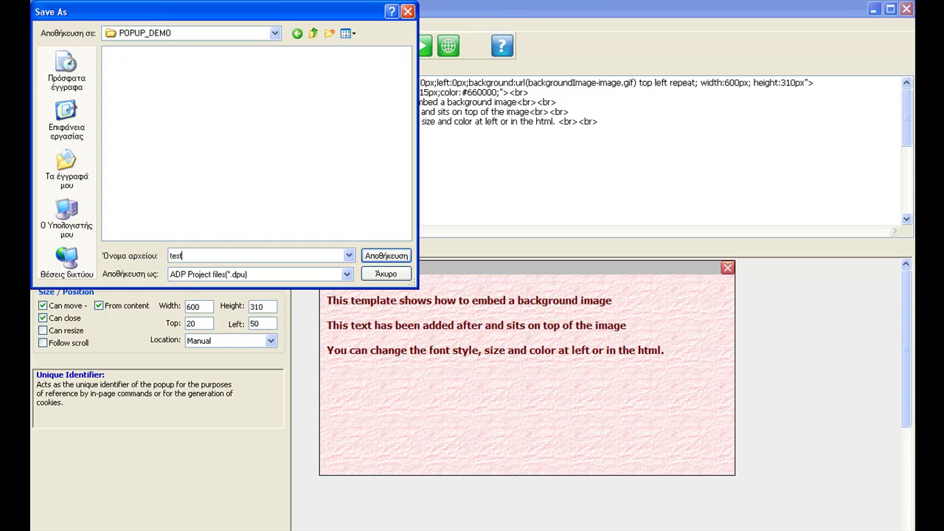
click(385, 255)
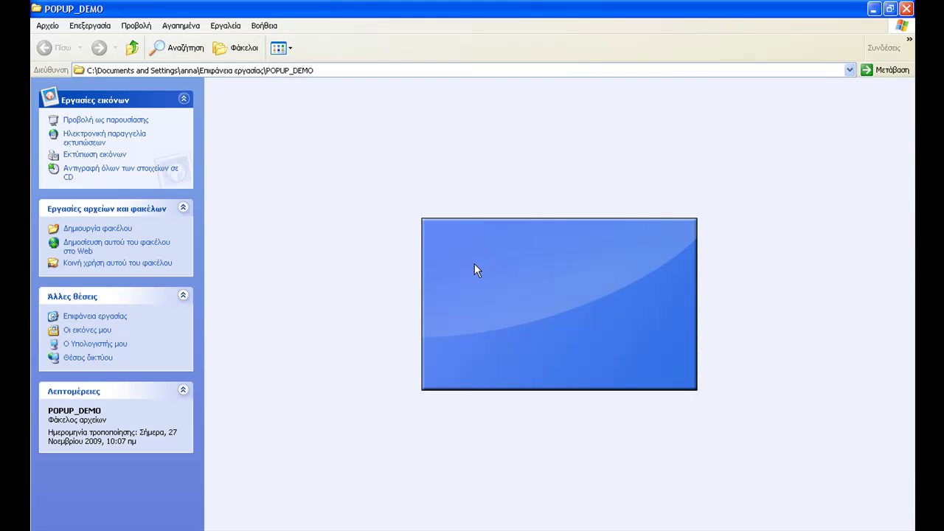
- Shrink and rearrange the POPUP_DEMO folder window, copy the file name popup_back.jpg from it, and close the folder
click(889, 9)
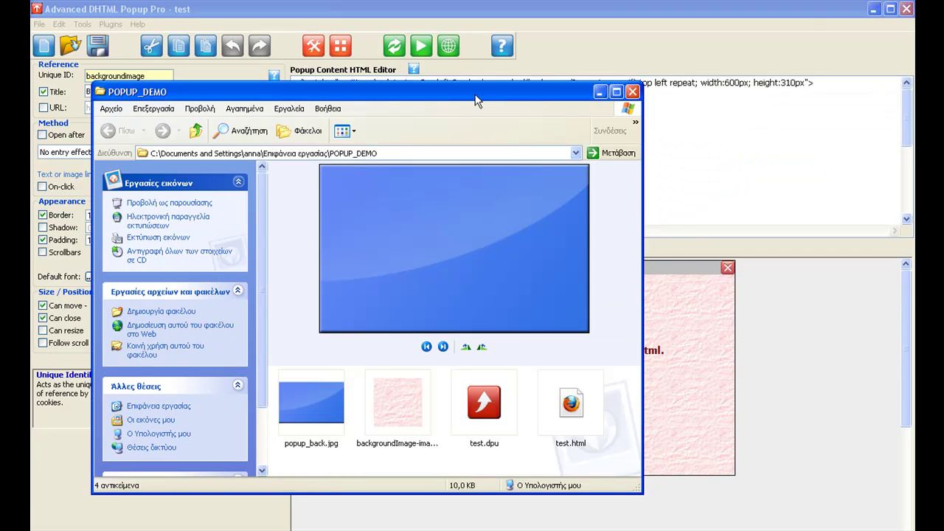
drag(476, 101, 444, 56)
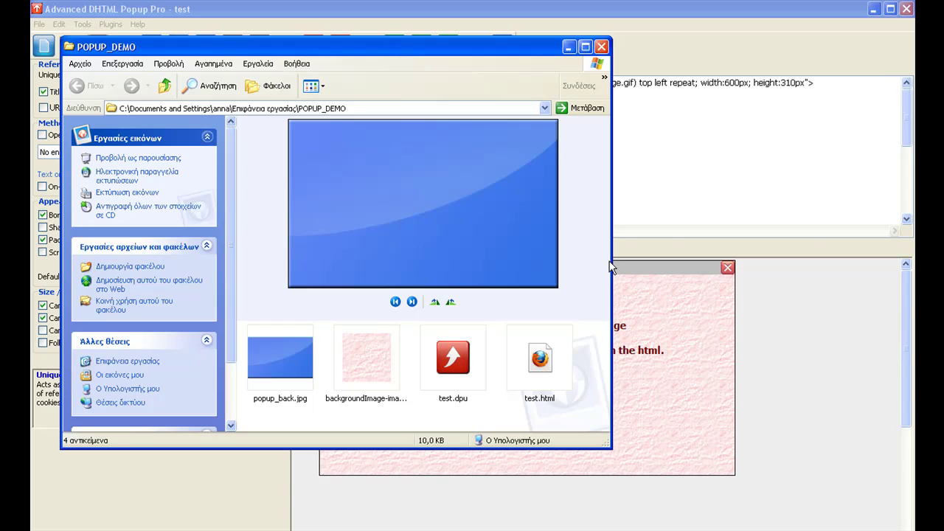
drag(609, 266, 811, 262)
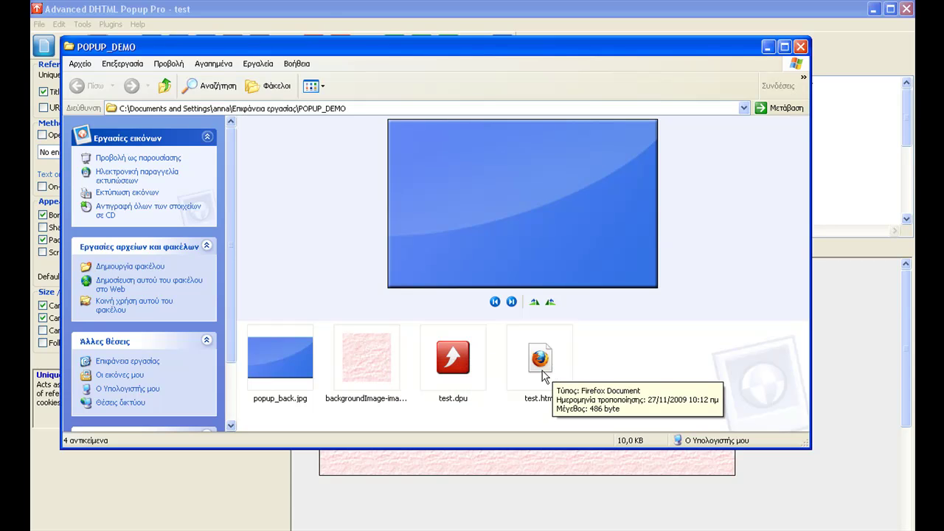
click(270, 402)
click(270, 402)
right_click(271, 402)
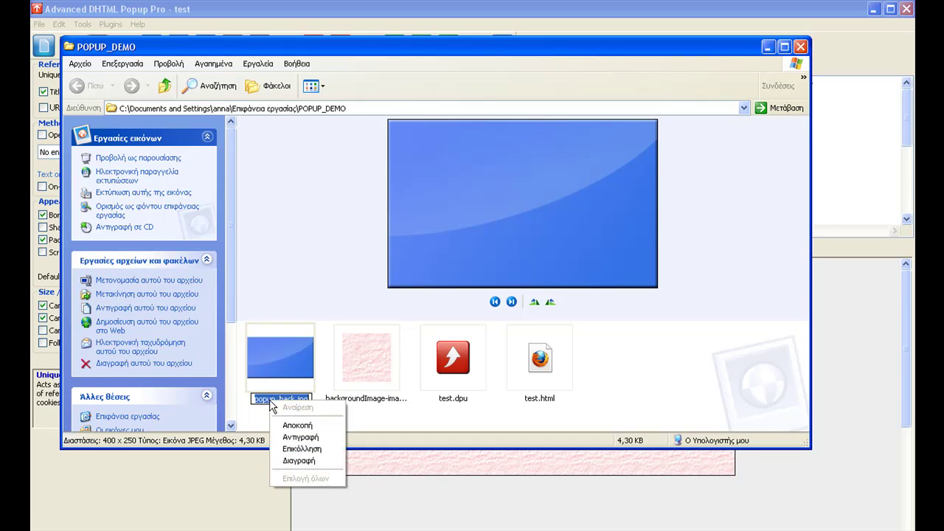
click(289, 437)
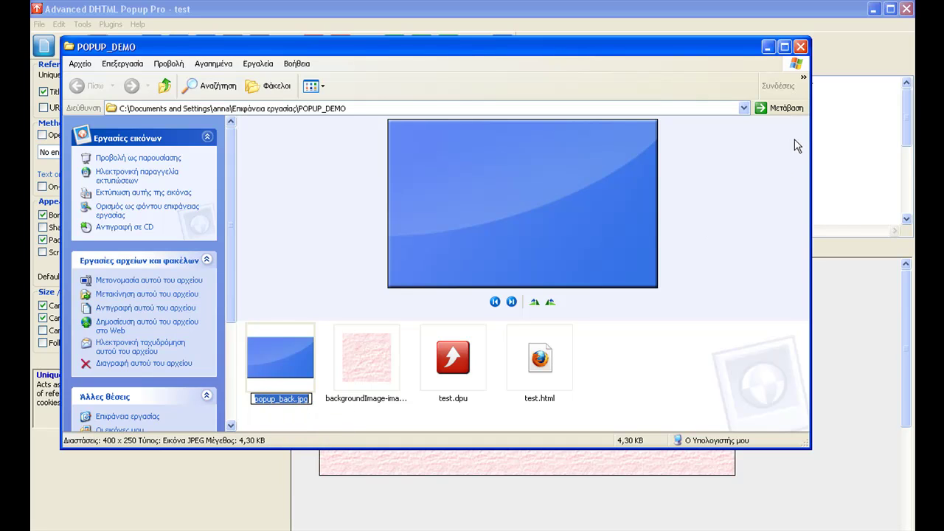
click(799, 48)
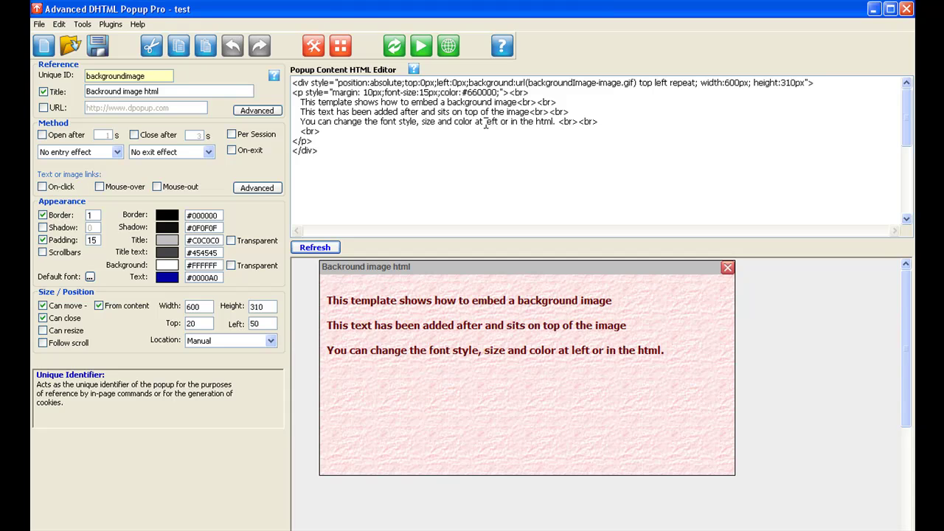
- Replace backgroundImage-image.gif in the div's background URL with the copied file name popup_back.jpg
click(529, 82)
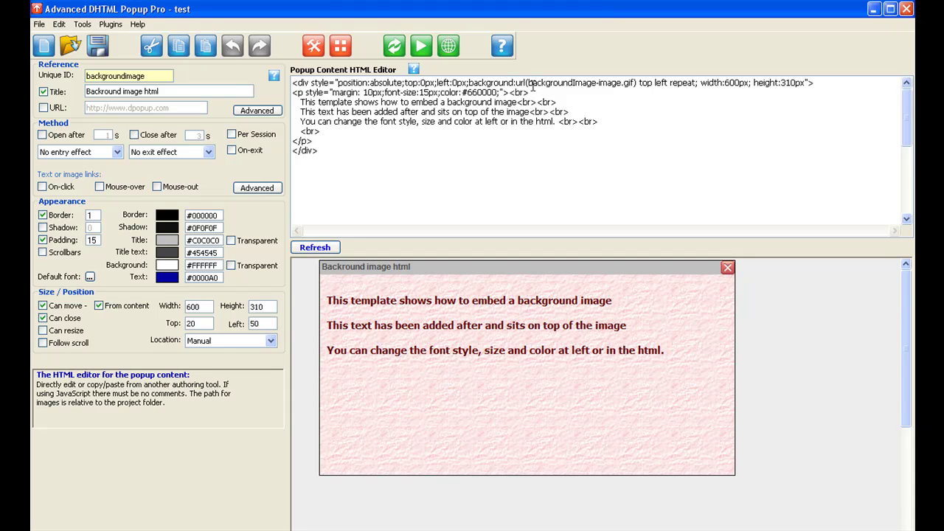
drag(528, 82, 630, 76)
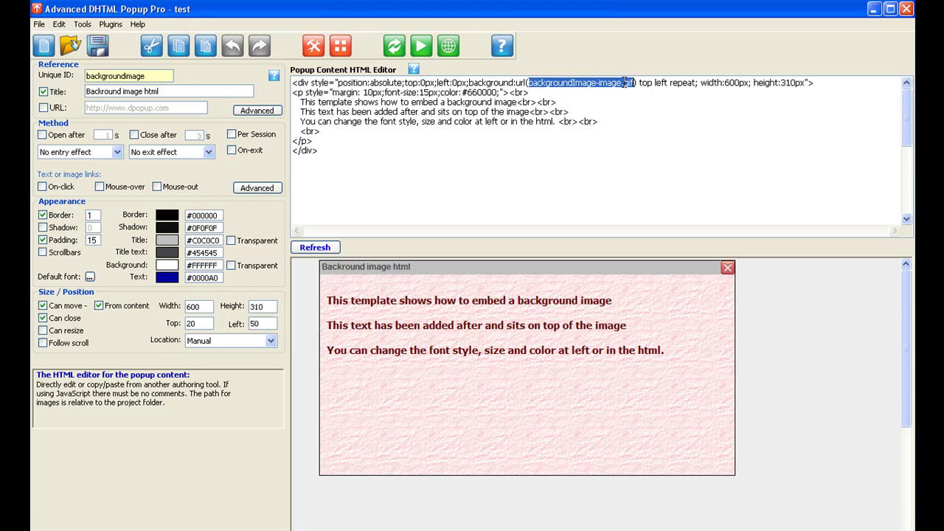
right_click(626, 83)
click(643, 133)
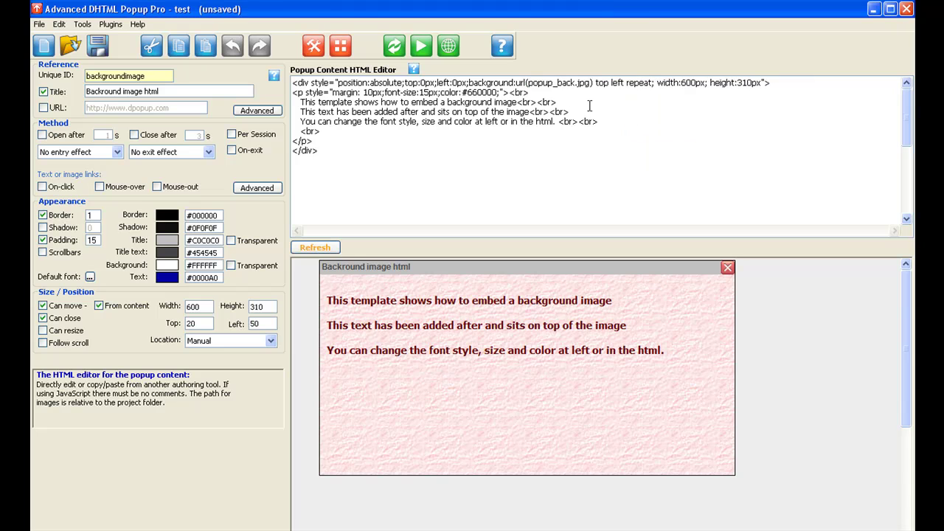
- Try adding the folder prefix images/ before popup_back.jpg in the background URL, and remove it again
click(528, 82)
text(images/)
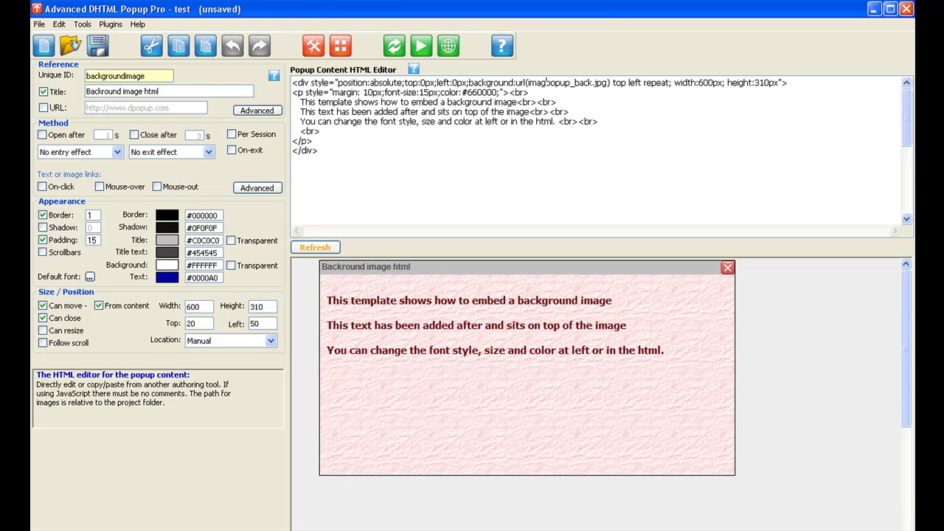
text(/)
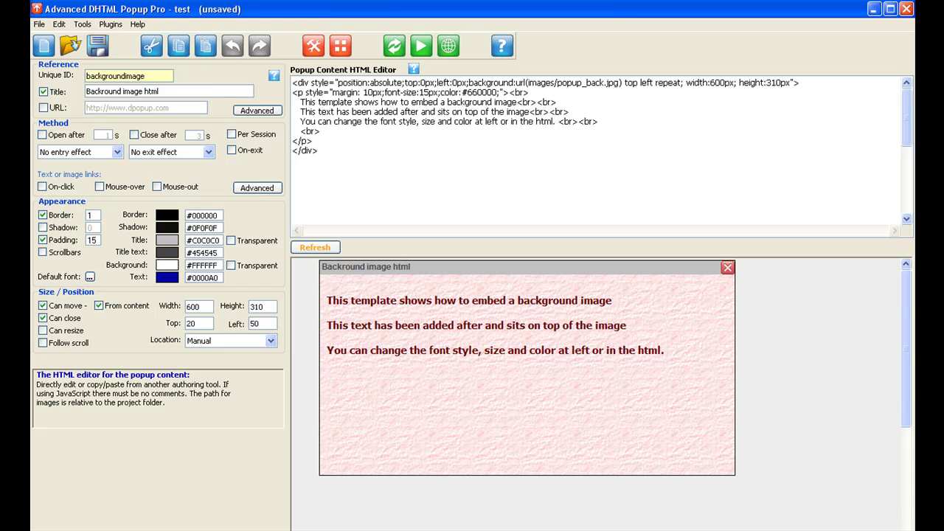
key(BackSpace)
key(BackSpace)
key(BackSpace)
key(BackSpace)
key(BackSpace)
key(BackSpace)
key(BackSpace)
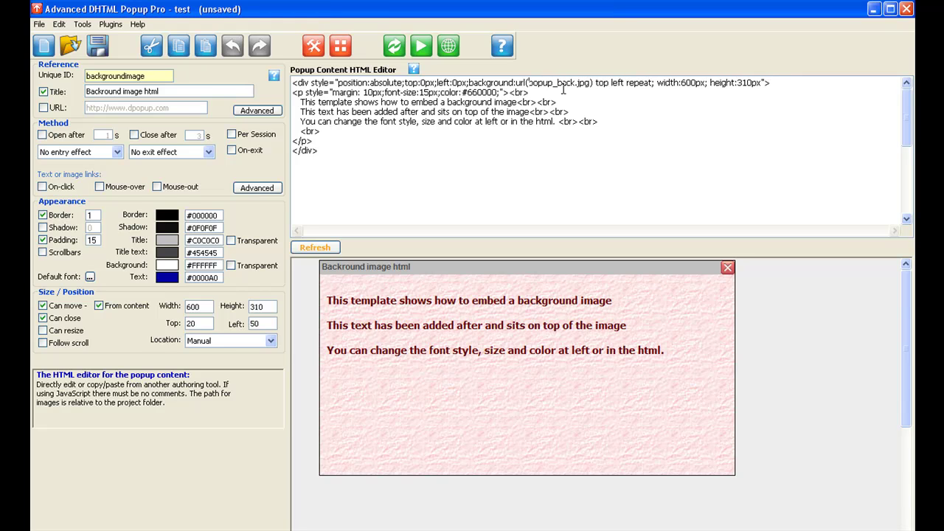
- Save the project, refresh the popup preview and check the new background by moving the popup slightly
click(98, 48)
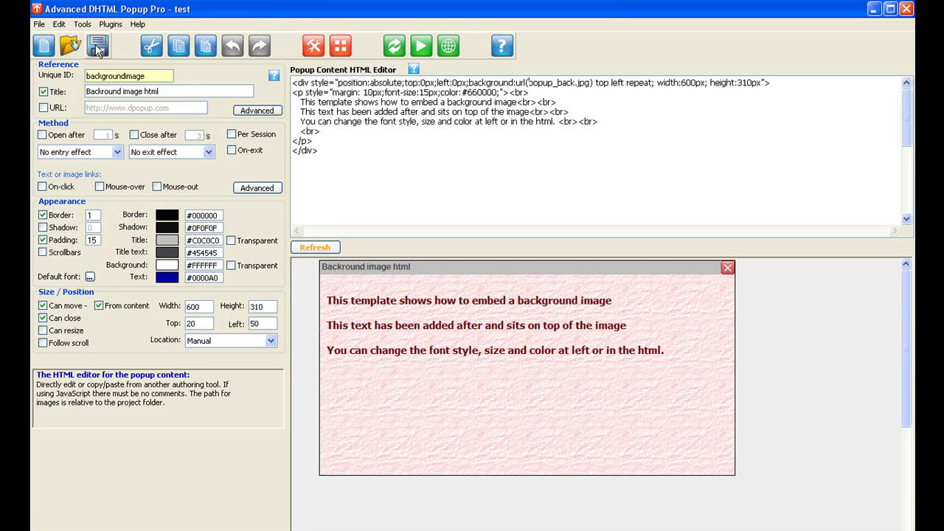
click(329, 247)
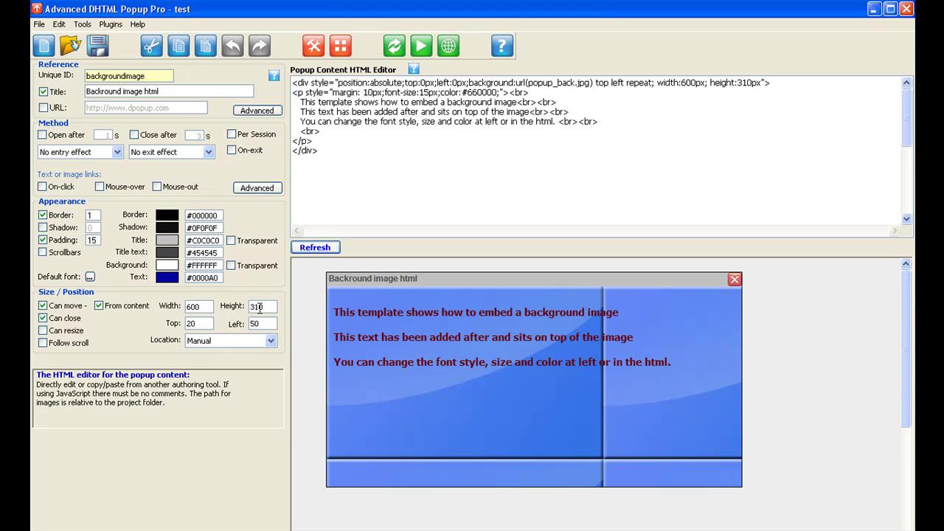
drag(449, 283, 452, 278)
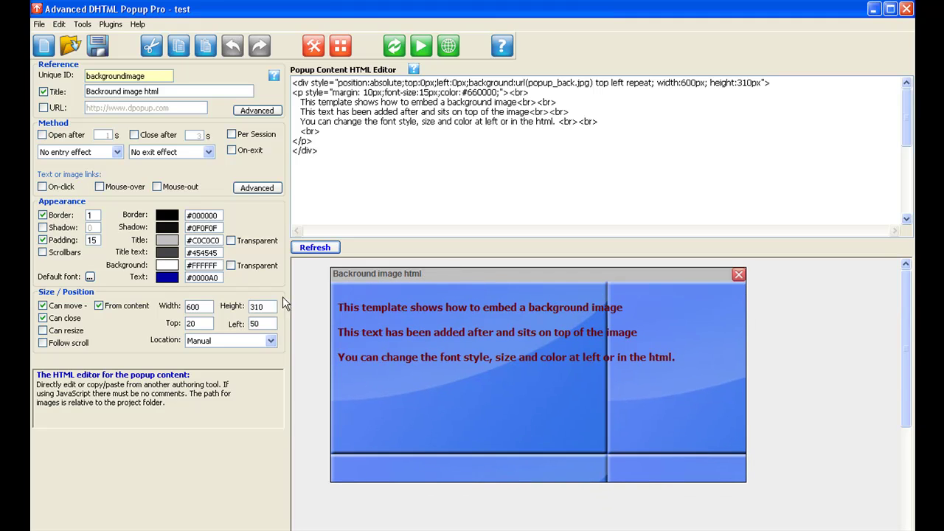
- Set the popup's width to 400 and height to 270, and move the preview popup around to check the fit
double_click(193, 306)
text(400)
key(Tab)
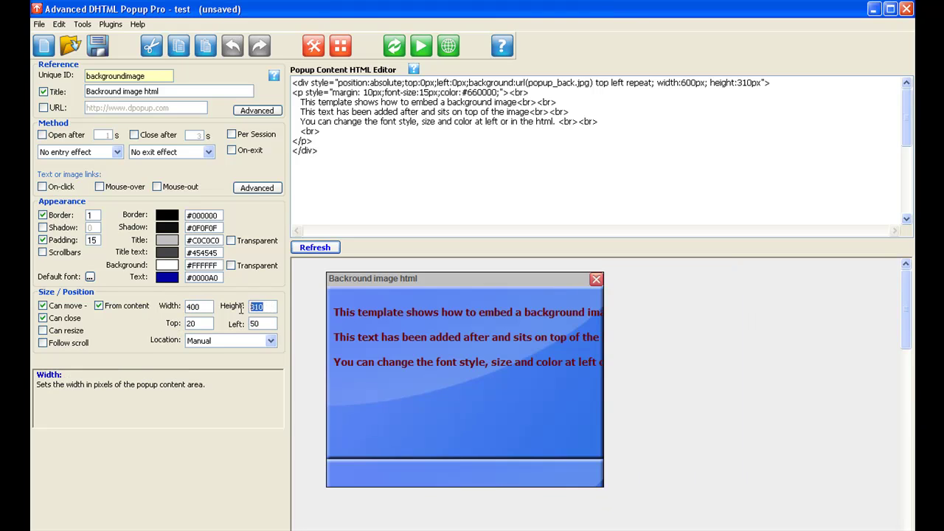
text(270)
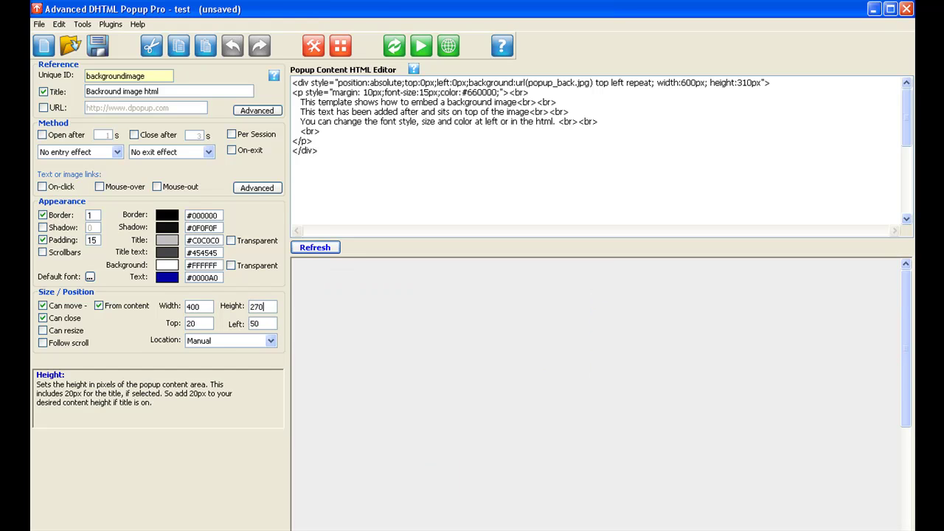
mouse_move(394, 278)
mouse_down()
mouse_move(413, 310)
mouse_move(388, 291)
mouse_up()
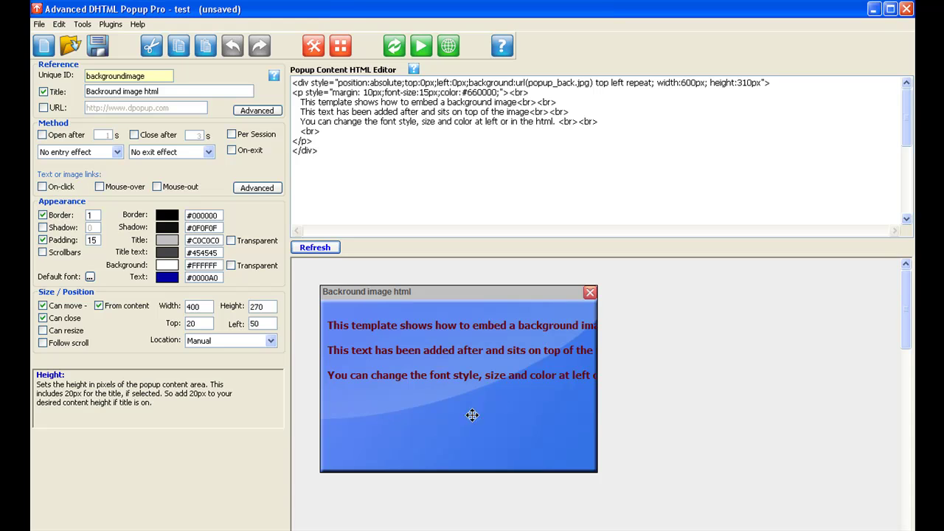
drag(375, 292, 368, 279)
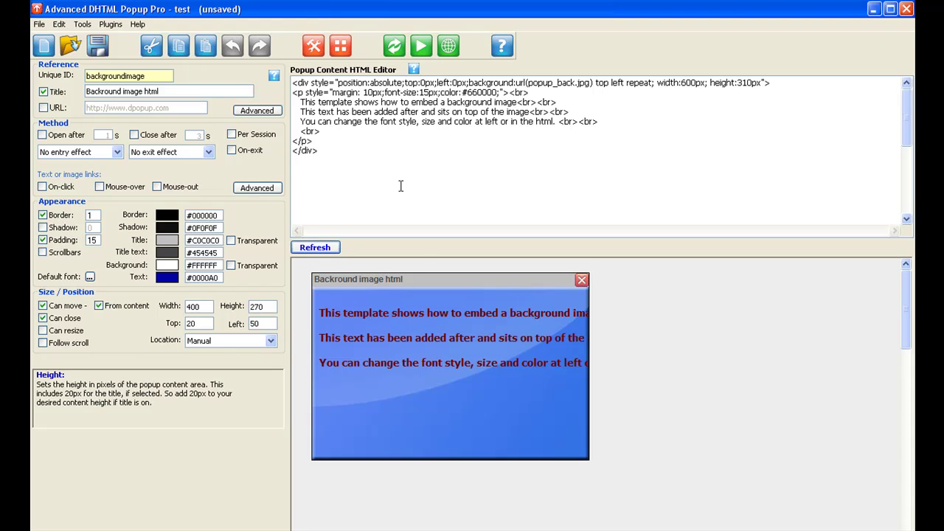
- Delete the second and third text lines from the popup's HTML, keeping the line about embedding a background image
double_click(337, 103)
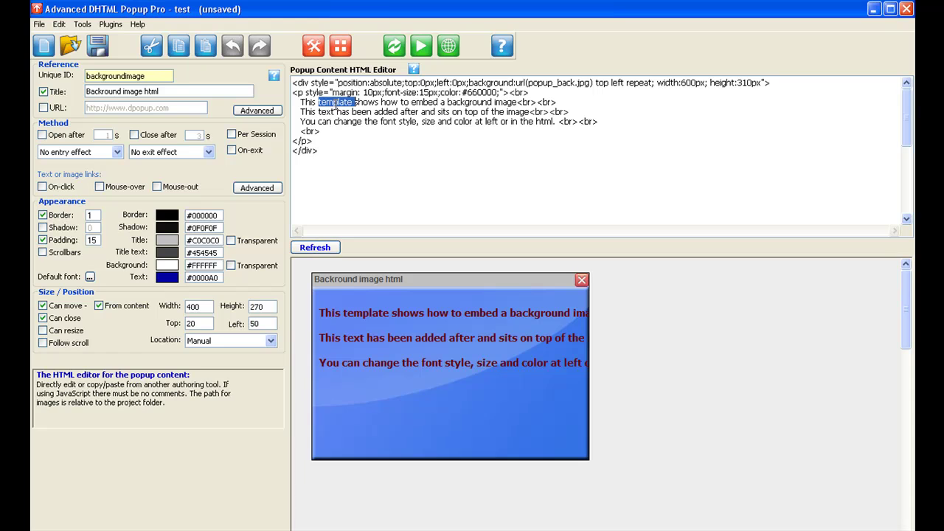
drag(606, 123, 271, 110)
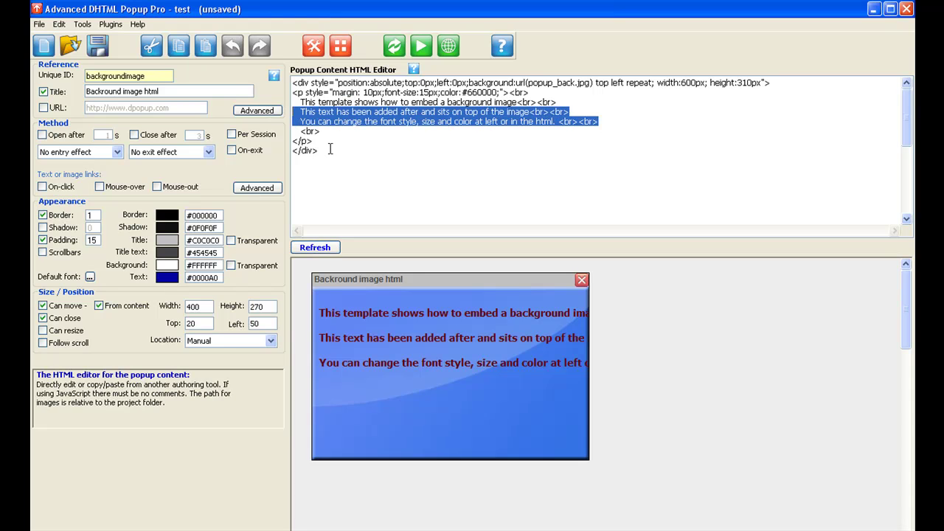
key(Delete)
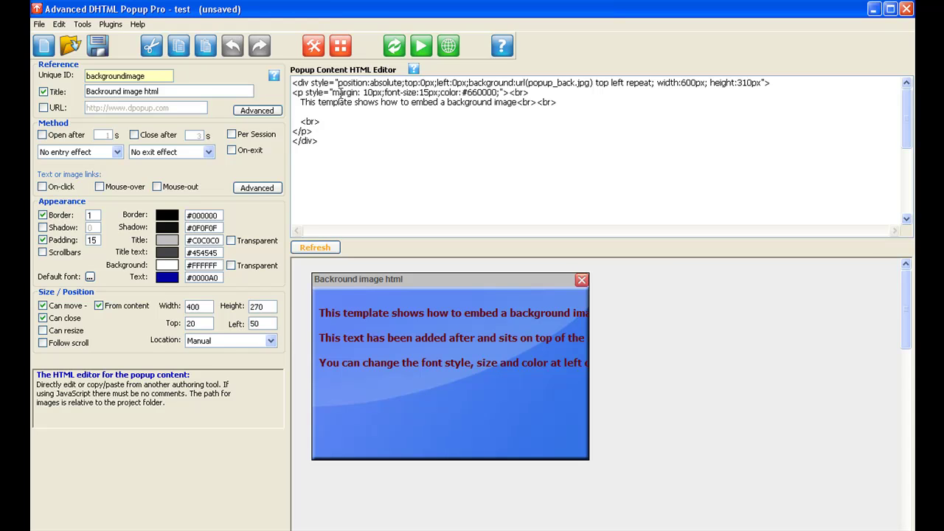
- Change the paragraph's text color to #ffffff in the HTML and refresh the popup preview
drag(465, 93, 498, 92)
text(ffffff)
click(331, 248)
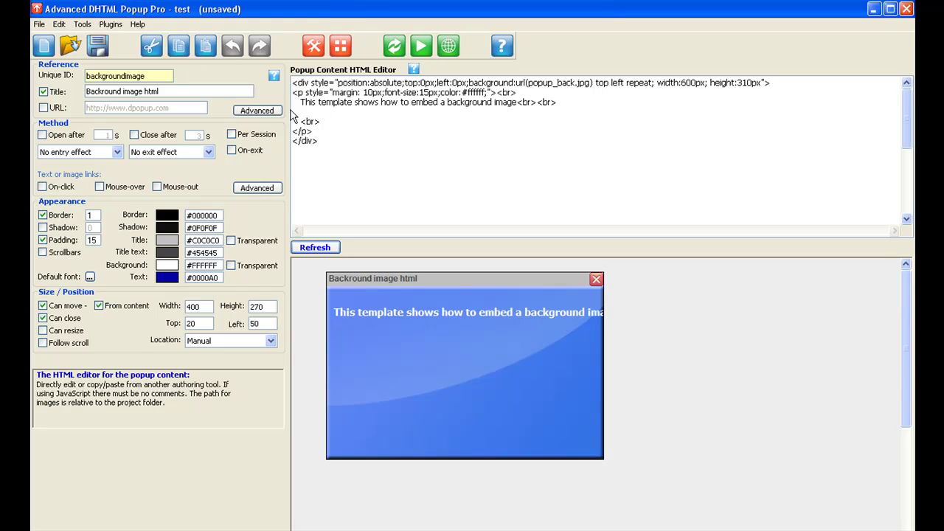
- Replace the background image sentence in the popup's HTML with "My Template Changes" and refresh the preview
drag(300, 102, 518, 104)
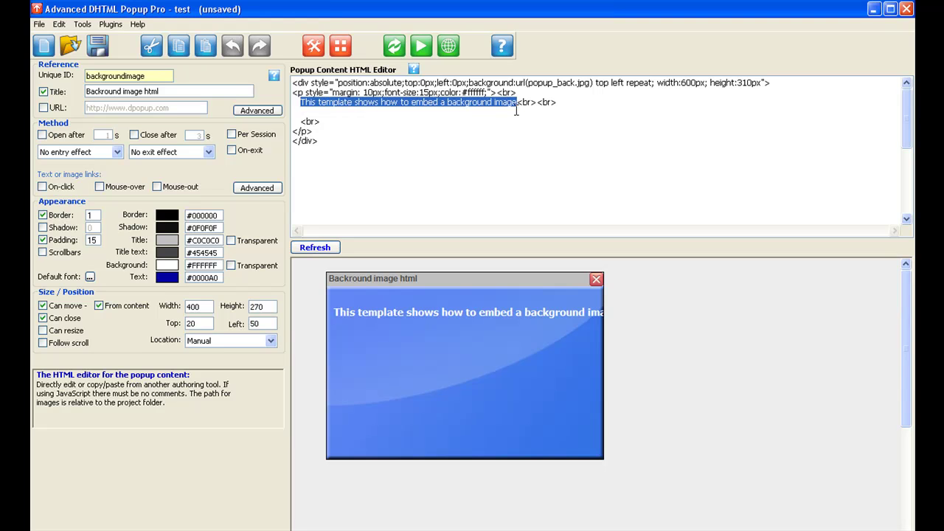
text(My Template Changes)
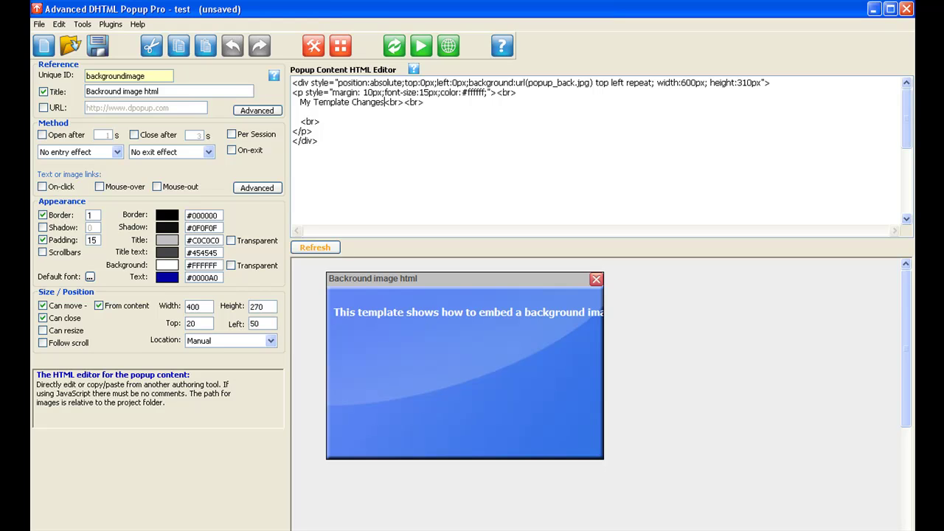
click(315, 249)
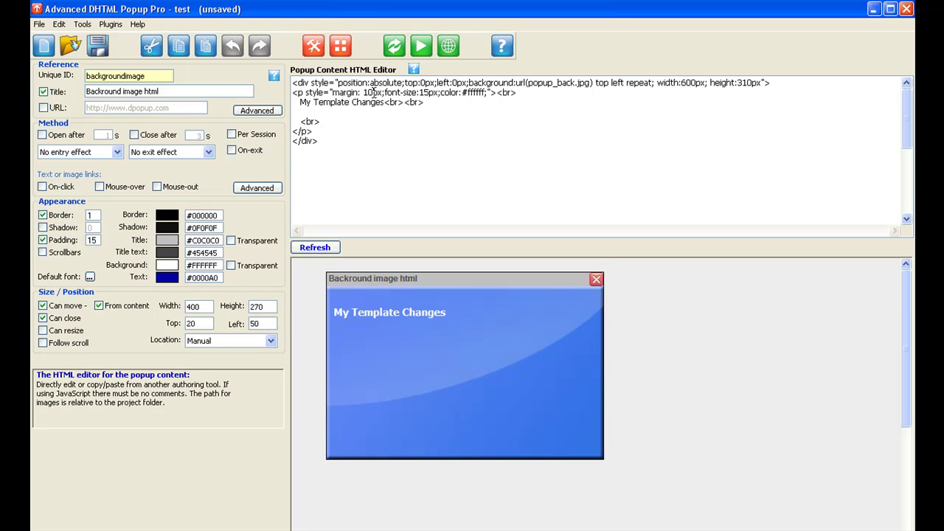
- Set the paragraph's margin to 16px and its font size to 20px in the HTML, refreshing the preview after each change
text(6)
click(333, 250)
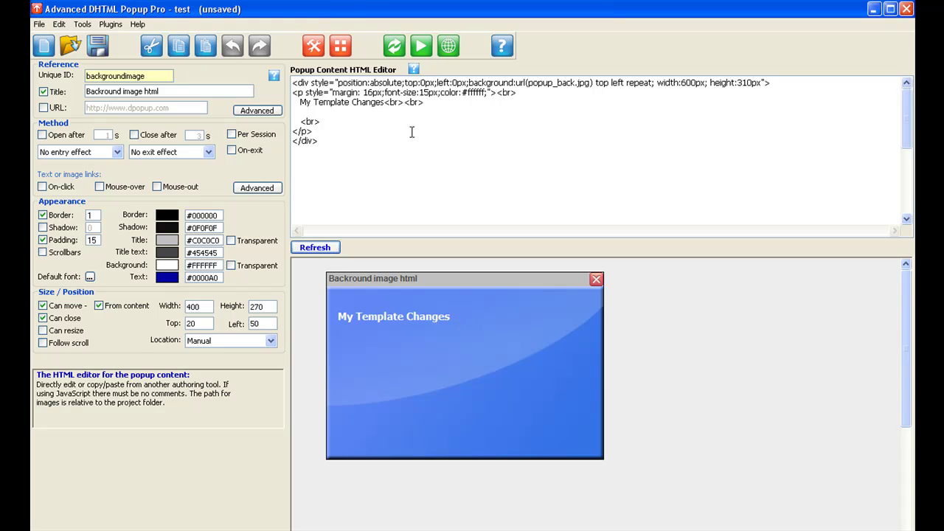
drag(424, 94, 430, 93)
key(BackSpace)
key(BackSpace)
text(20)
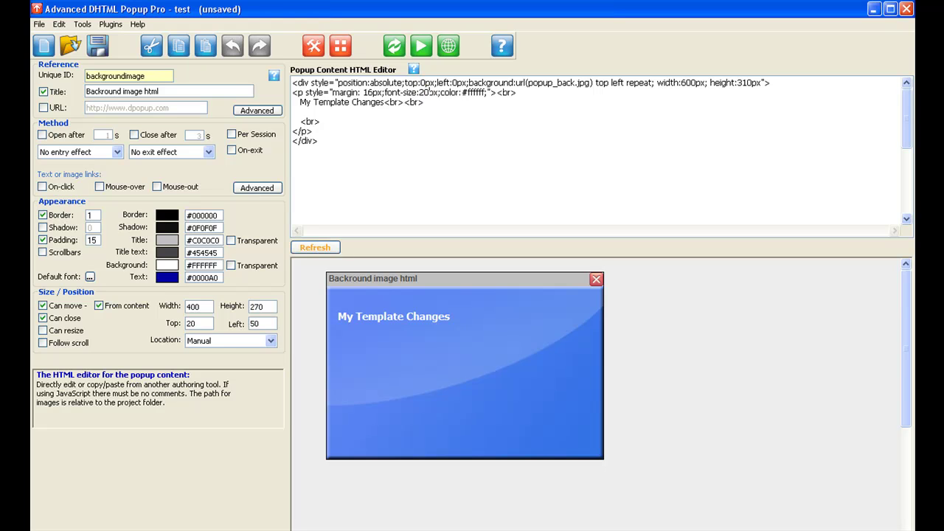
click(315, 248)
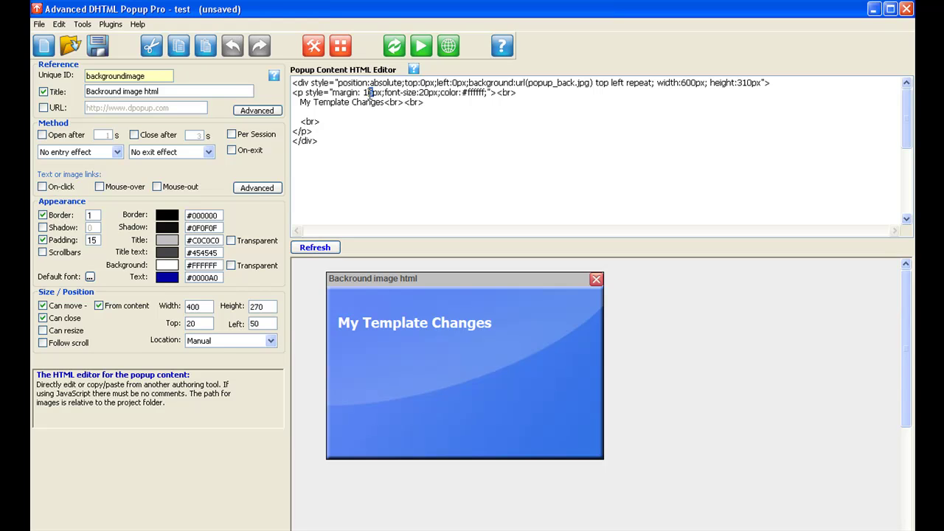
- Try a 5px paragraph margin in the HTML, settle on 15px, and refresh the preview each time
text(5)
click(330, 250)
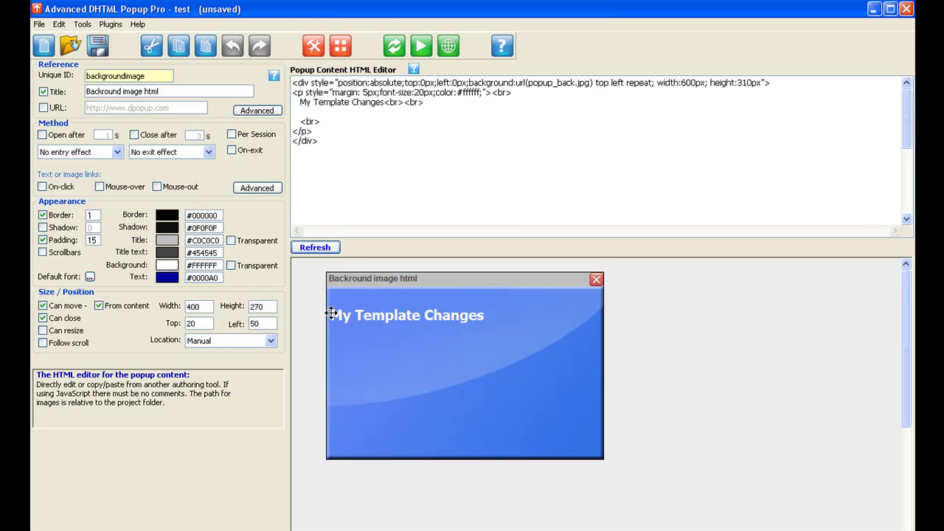
click(362, 93)
text(1)
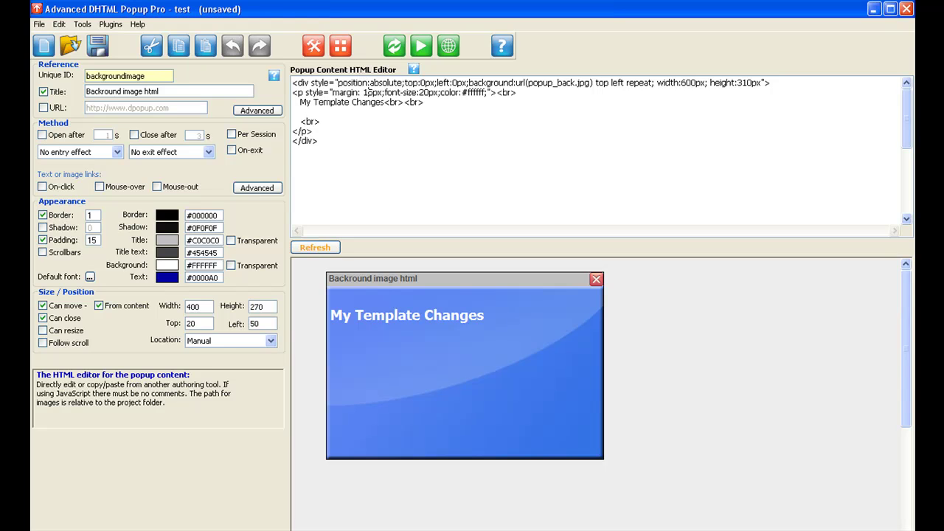
click(314, 250)
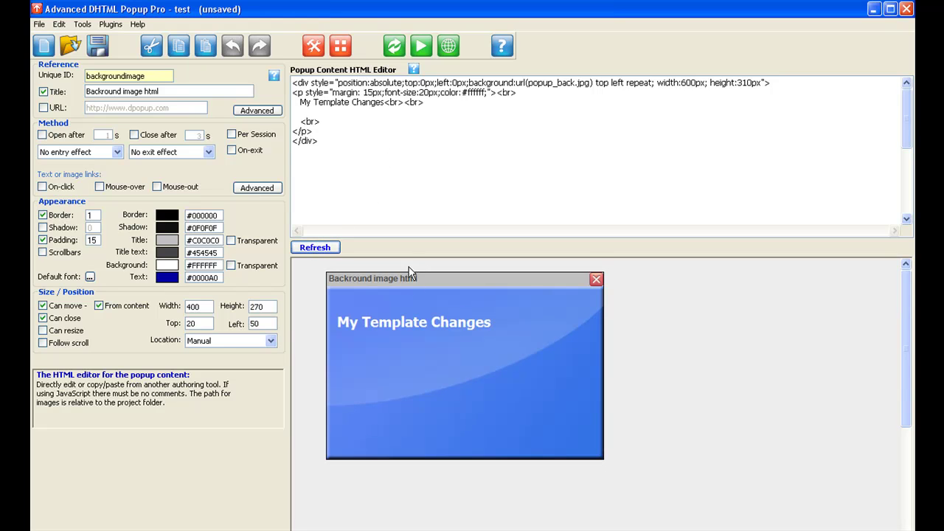
- Move the preview popup around by its title bar to test that it is movable, and refresh the preview
mouse_move(466, 279)
mouse_down()
mouse_move(501, 309)
mouse_move(478, 286)
mouse_up()
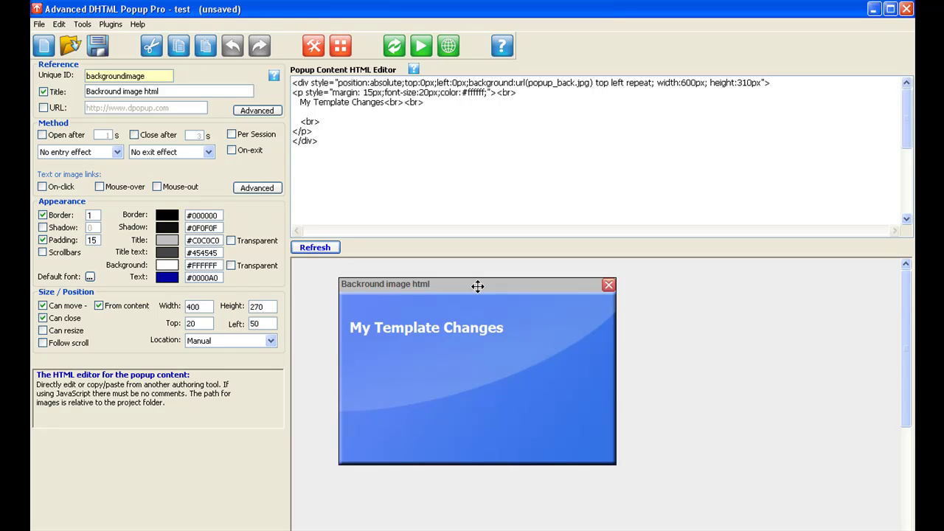
mouse_move(469, 285)
mouse_down()
mouse_move(516, 302)
mouse_move(464, 294)
mouse_up()
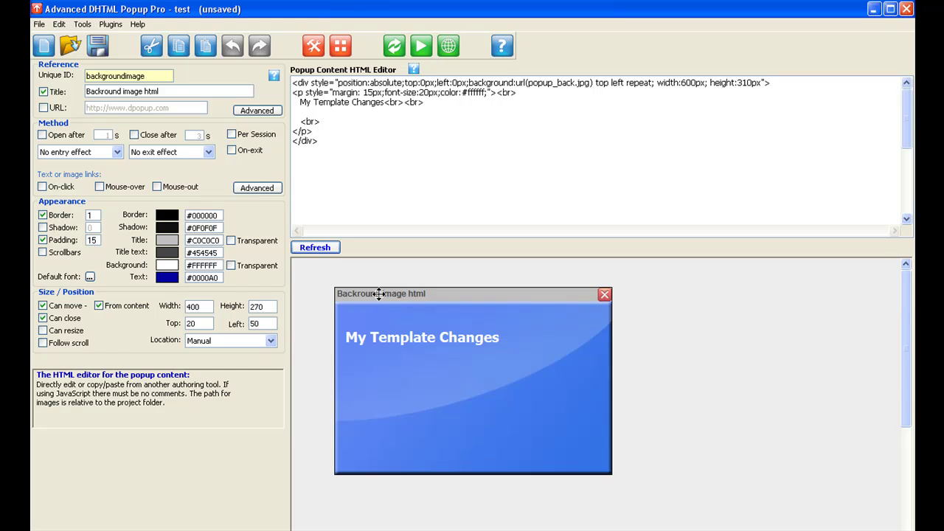
drag(413, 293, 467, 298)
click(312, 247)
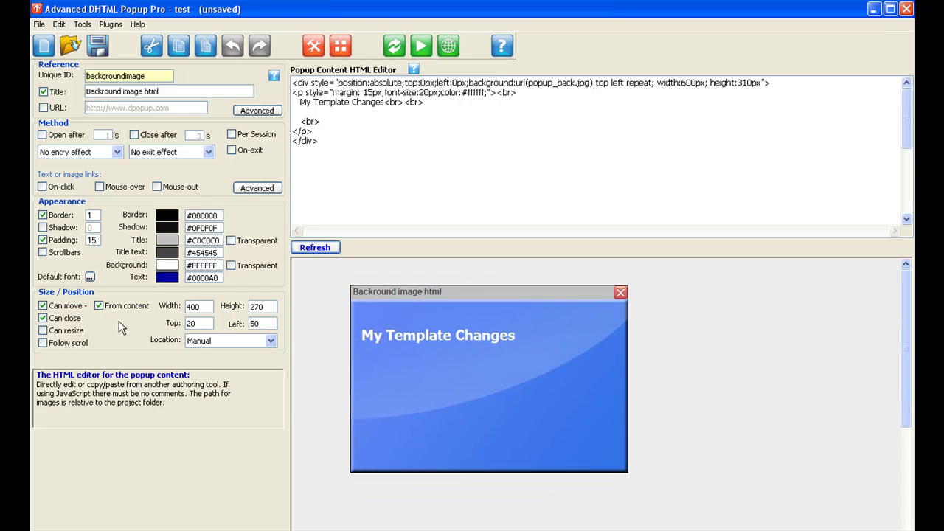
- Disable the popup's Can move option, refresh and try moving the preview popup, and enable the option again
click(43, 305)
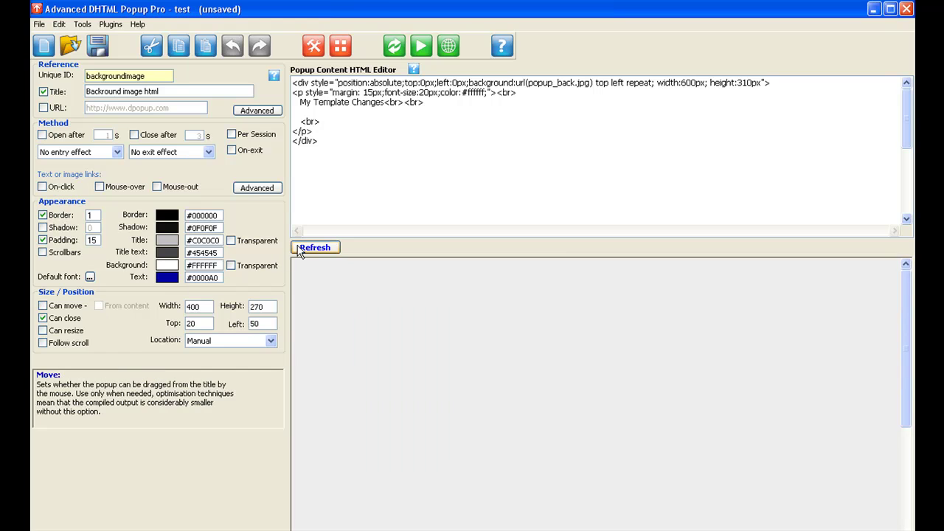
click(315, 247)
drag(400, 278, 484, 400)
click(50, 309)
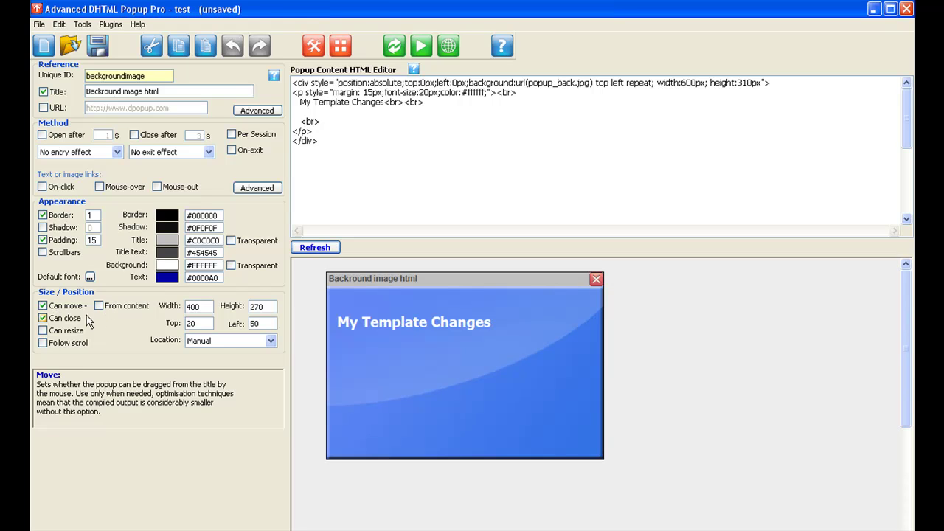
- Switch the popup's Can close option off and back on, testing the preview by moving, closing and refreshing the popup
click(126, 317)
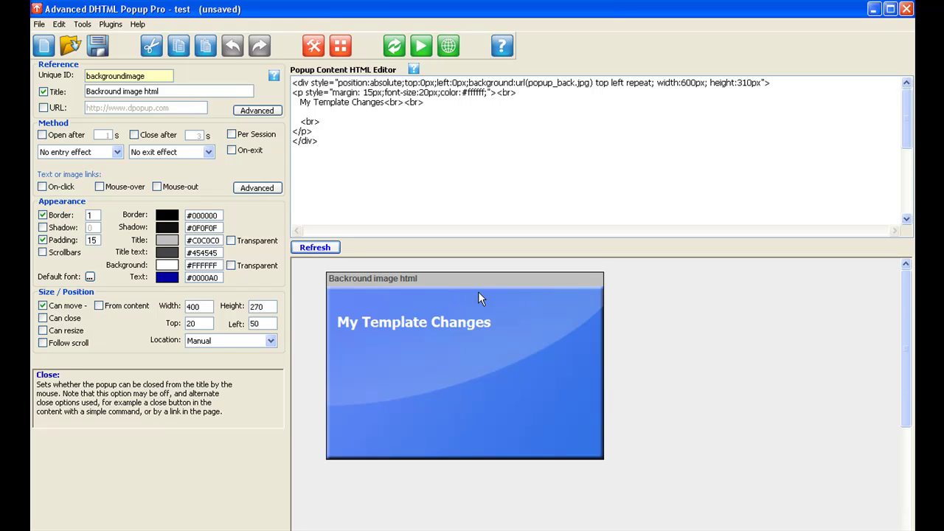
mouse_move(524, 282)
mouse_down()
mouse_move(527, 306)
mouse_move(517, 283)
mouse_up()
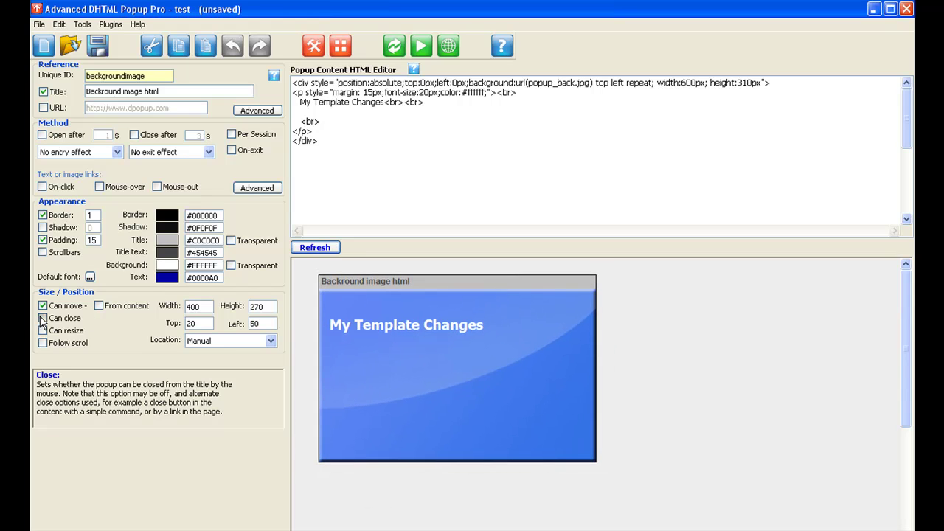
click(42, 318)
drag(444, 280, 433, 292)
click(582, 292)
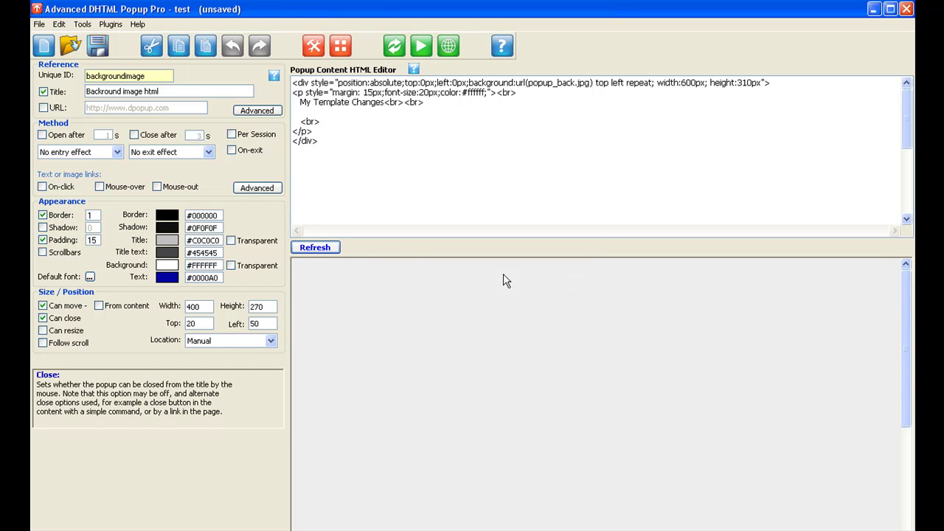
click(329, 246)
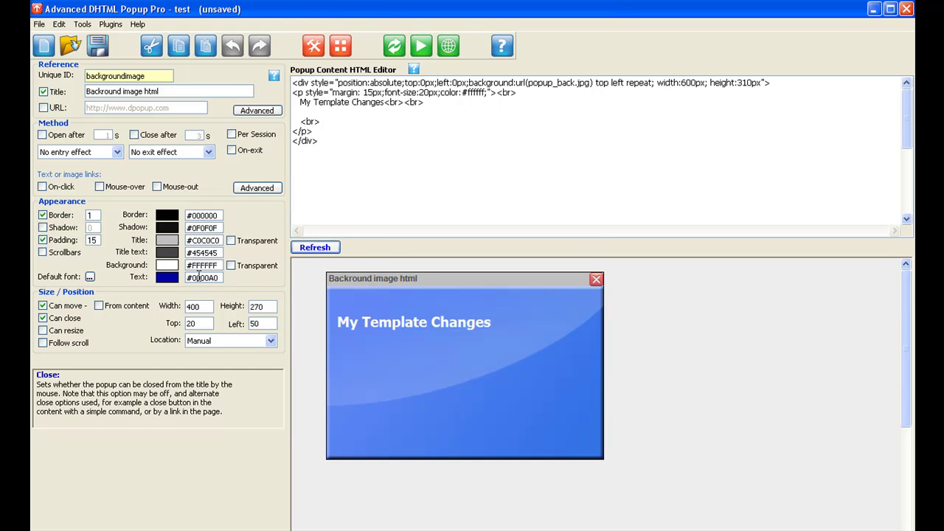
drag(415, 281, 423, 287)
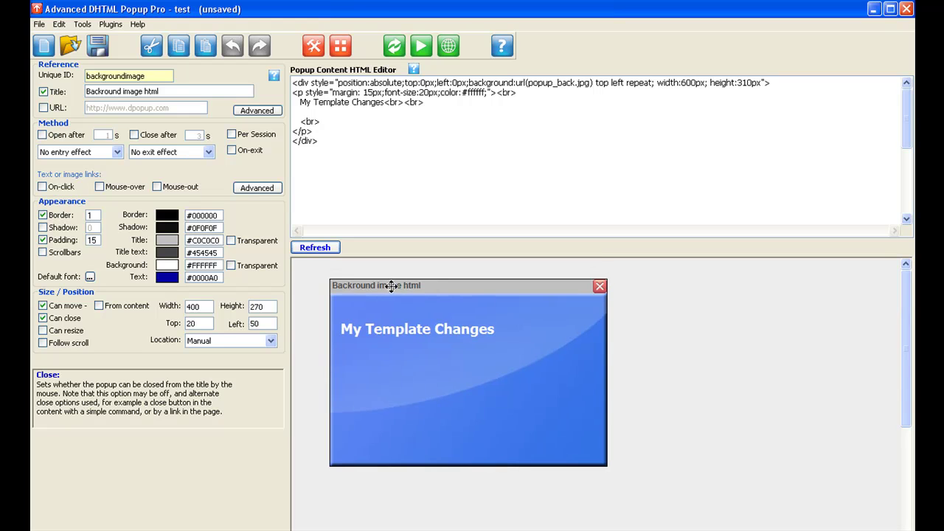
- Set the popup's title background color to bright blue #2046FB and refresh the preview
click(171, 237)
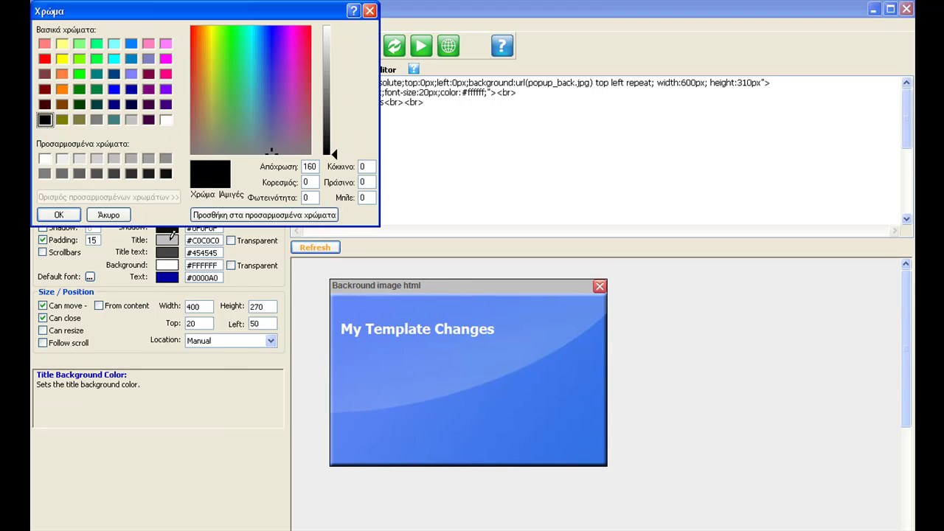
click(267, 31)
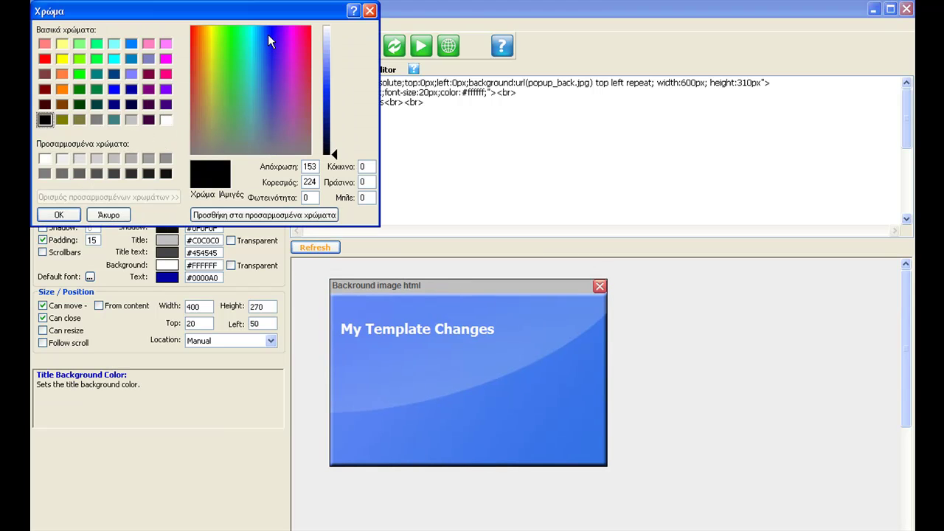
drag(325, 78, 323, 86)
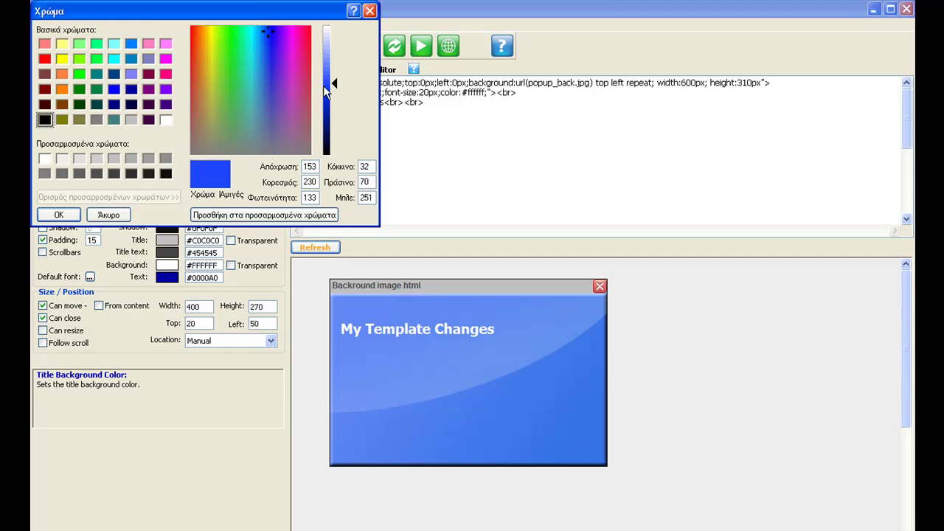
click(59, 215)
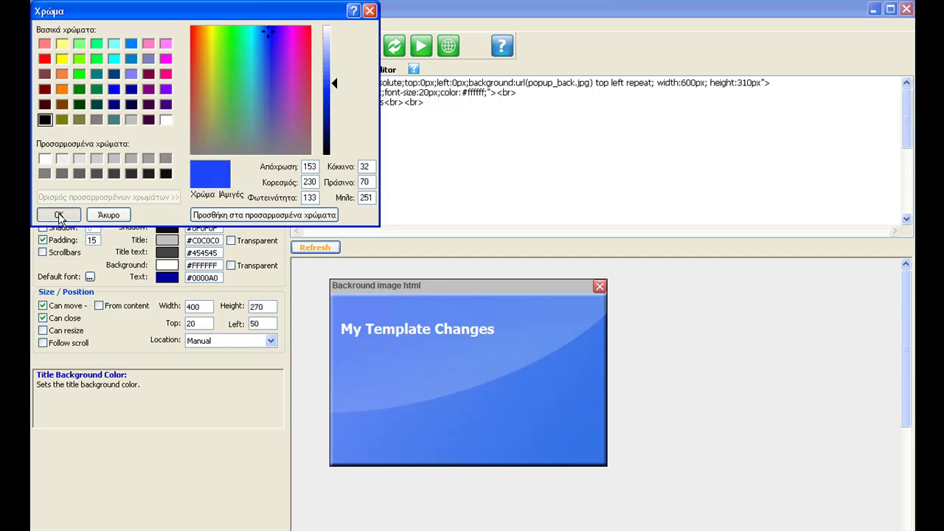
click(325, 248)
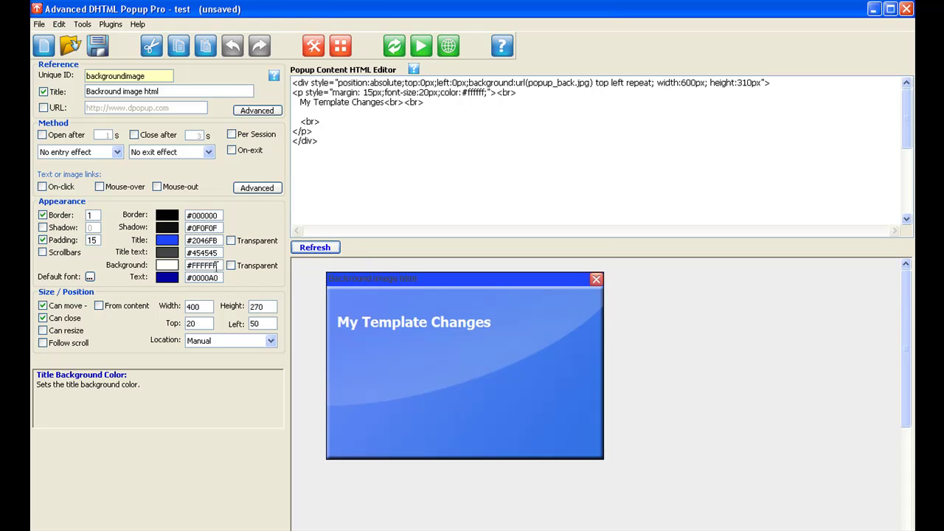
- Set the title text color to white #FFFFFF, refresh the preview and move the popup slightly to check the title bar
click(174, 252)
click(45, 158)
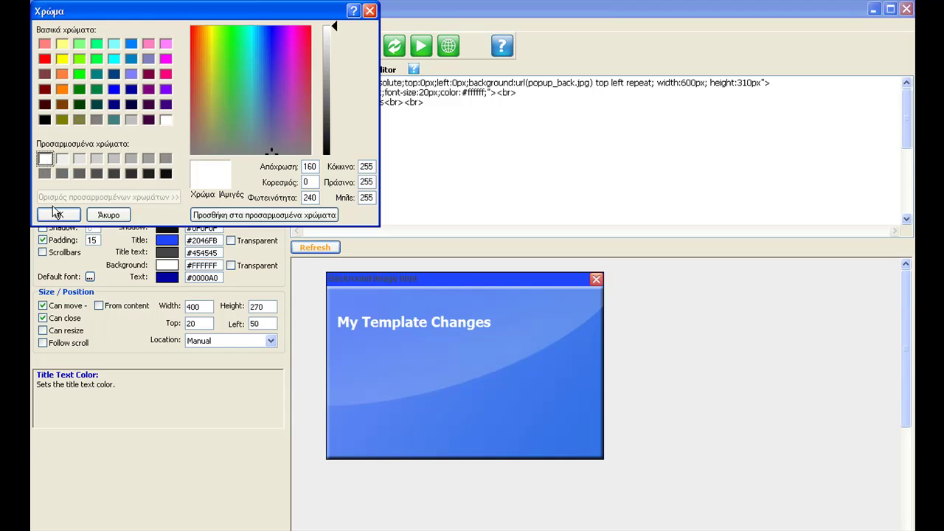
click(57, 214)
click(302, 247)
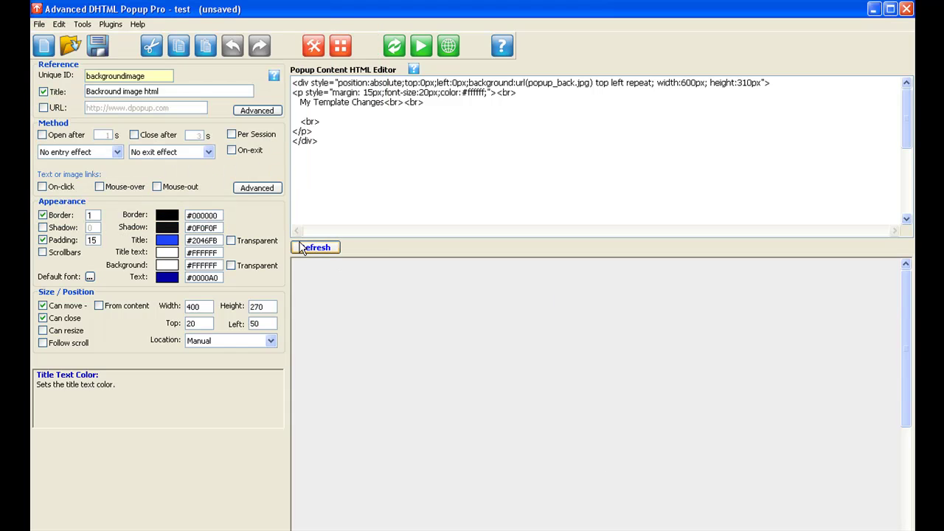
mouse_move(412, 279)
mouse_down()
mouse_move(420, 290)
mouse_move(410, 288)
mouse_move(488, 300)
mouse_move(396, 284)
mouse_up()
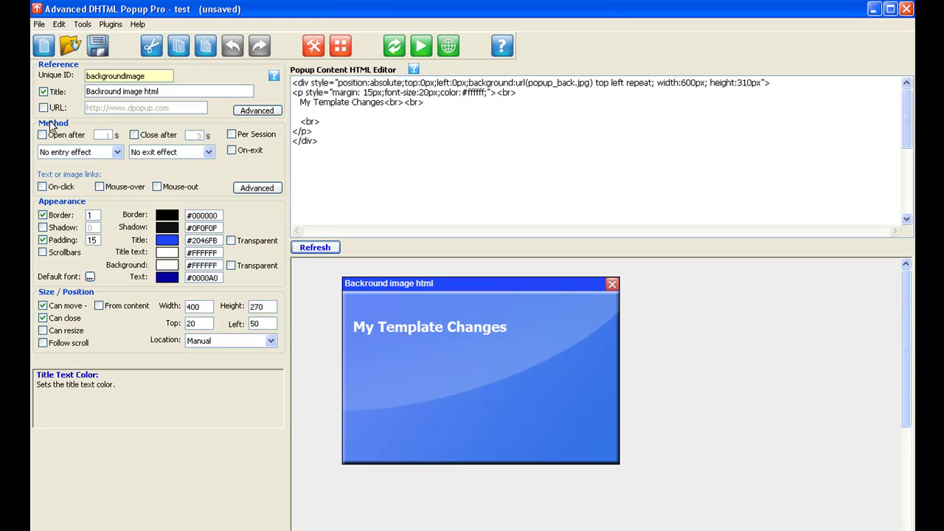
- Make the popup open automatically after 2 seconds and refresh the preview to test the delay
click(42, 135)
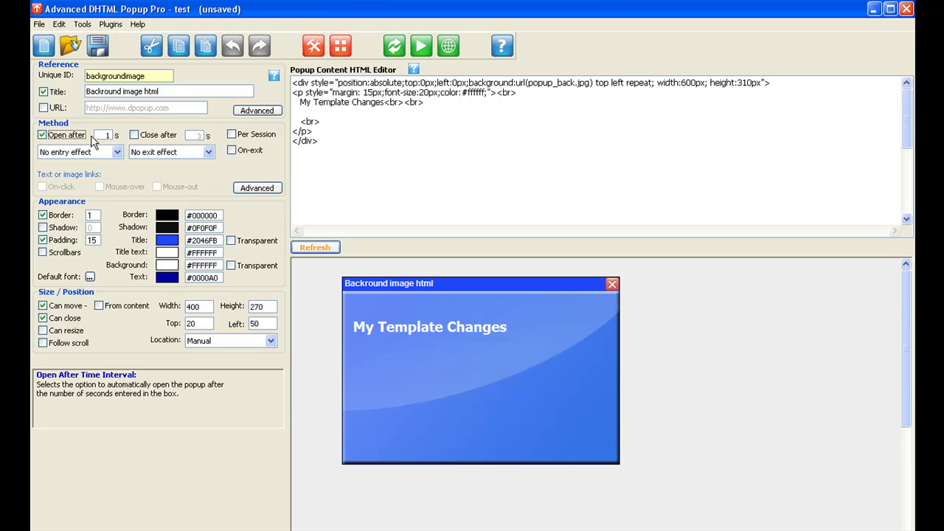
text(2)
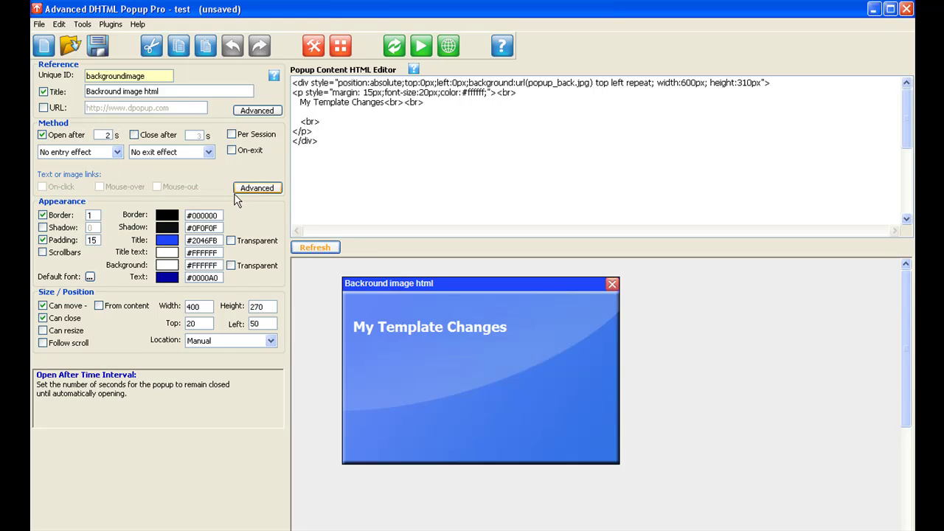
click(324, 247)
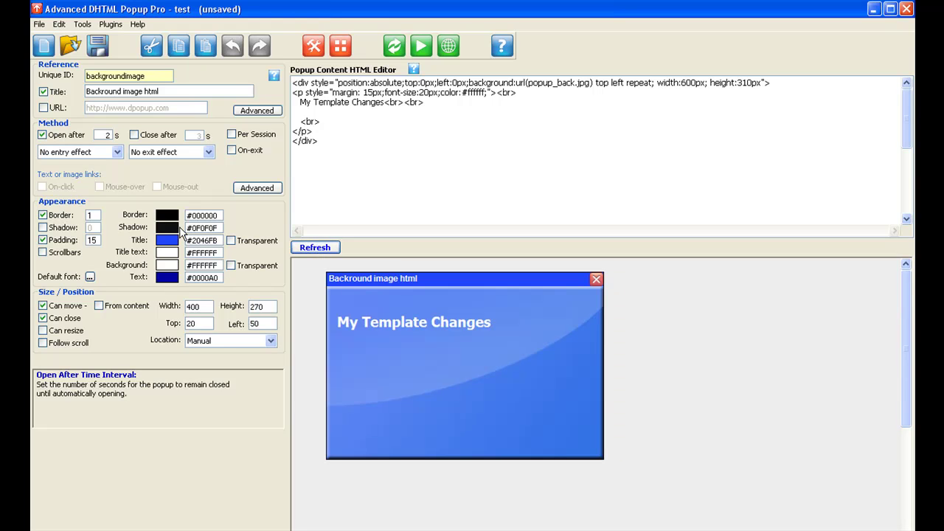
- Try closing the popup automatically after 3 seconds, refresh the preview to test it, and disable the automatic closing
click(134, 136)
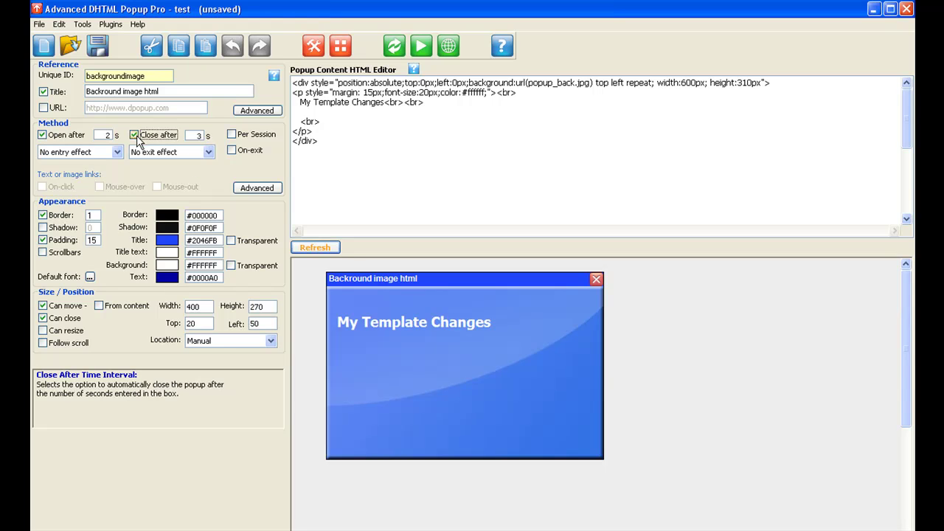
click(303, 246)
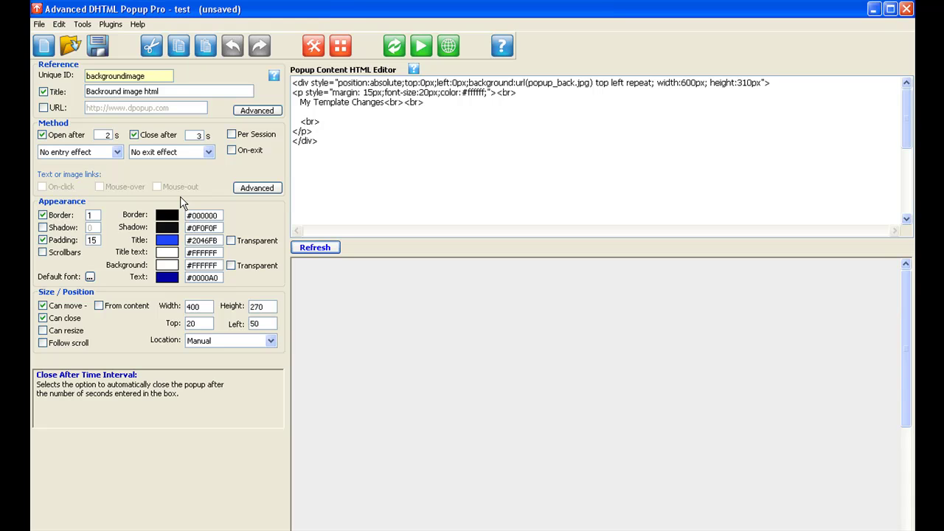
click(133, 136)
- Set the popup's entry effect to Slide-in from left and refresh the preview to see it
click(118, 153)
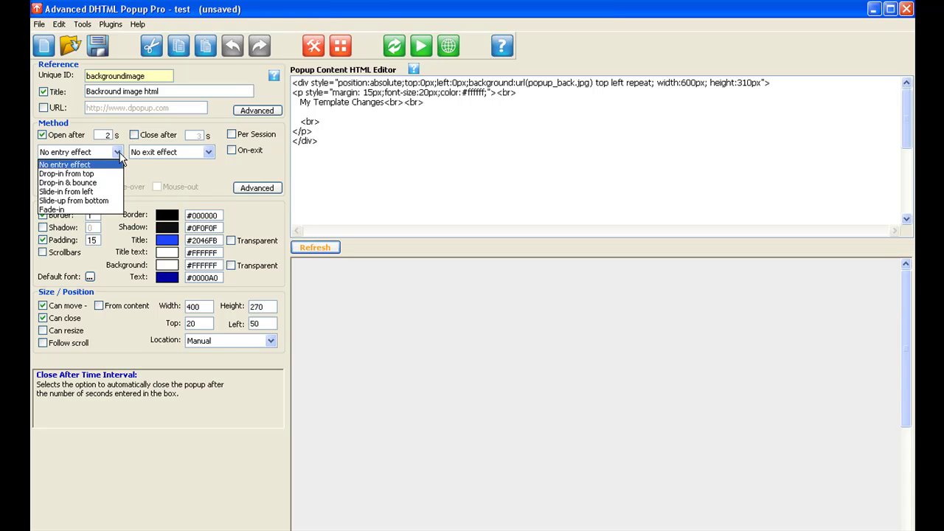
click(112, 192)
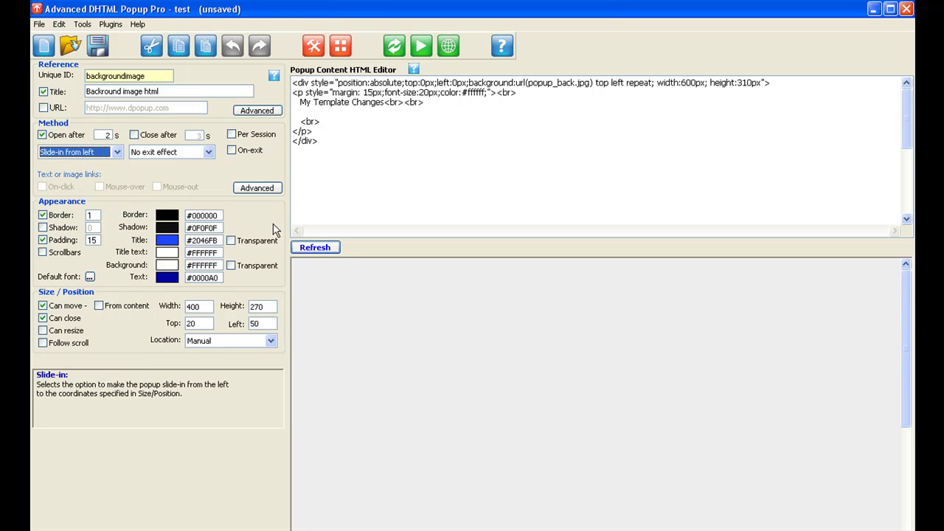
click(303, 249)
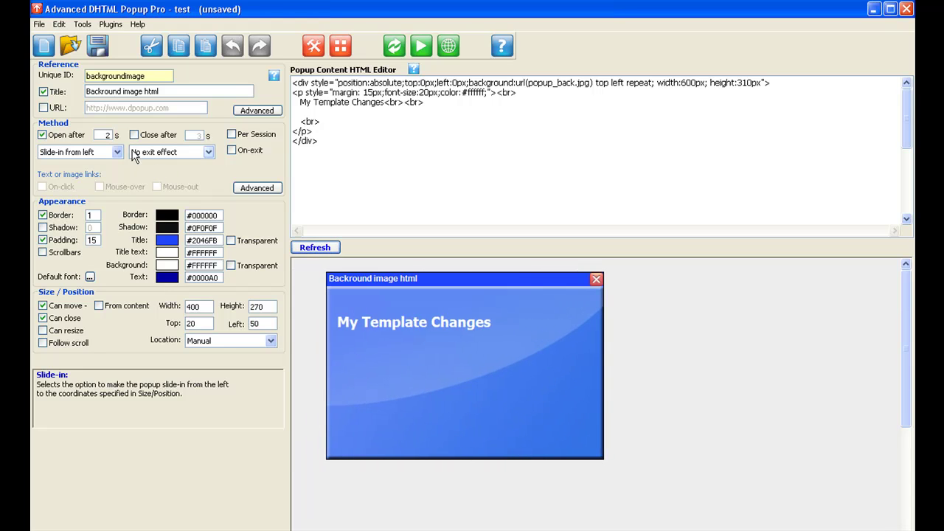
- Turn off the popup's timed automatic opening, and try the on-exit option before disabling it again
click(44, 136)
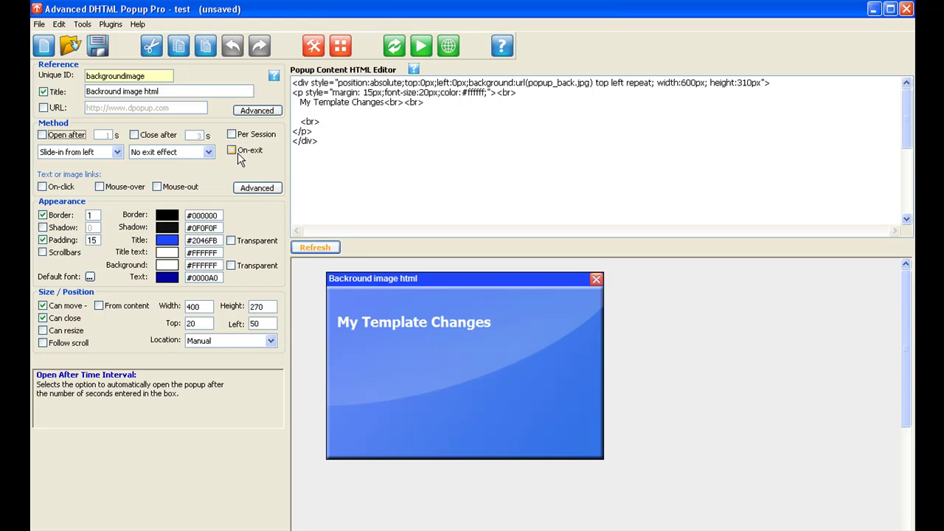
click(242, 158)
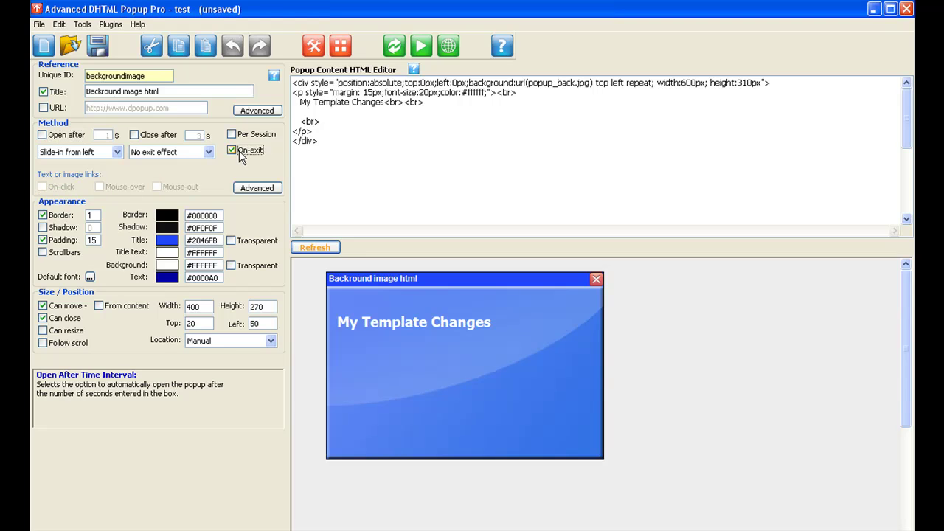
click(239, 155)
click(238, 154)
click(238, 157)
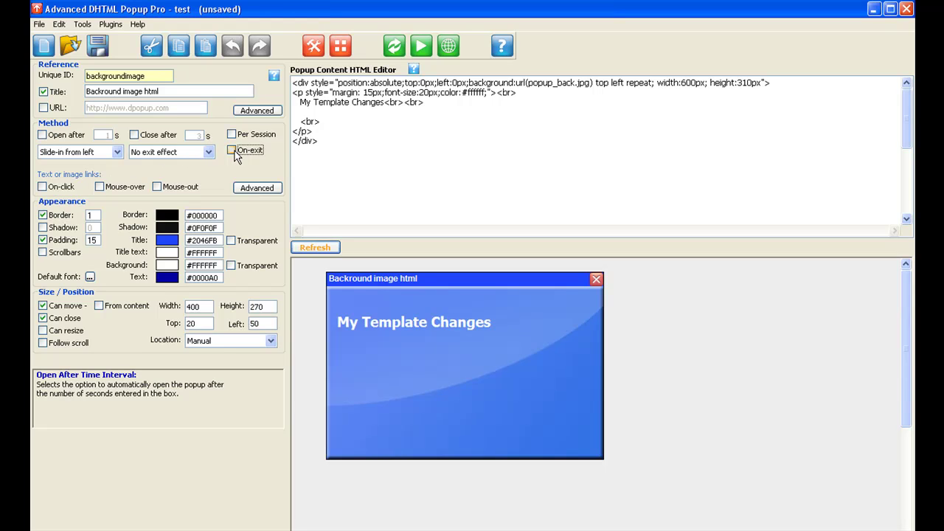
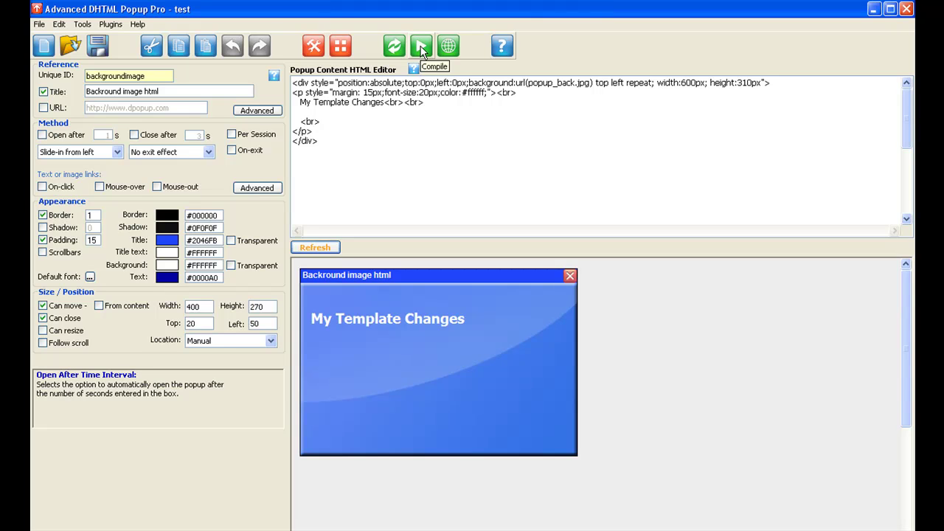
- Compile the test popup project and close the compile summary listing the script call and required files
click(420, 47)
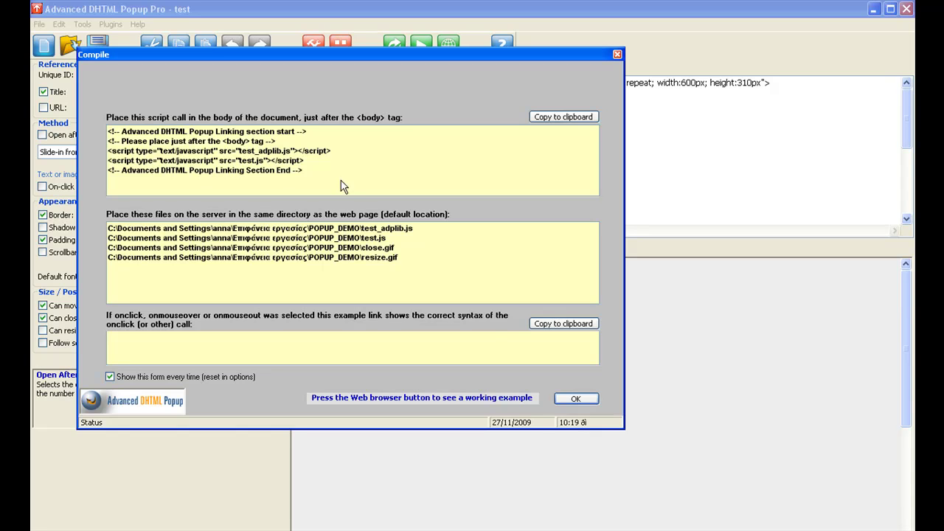
click(579, 399)
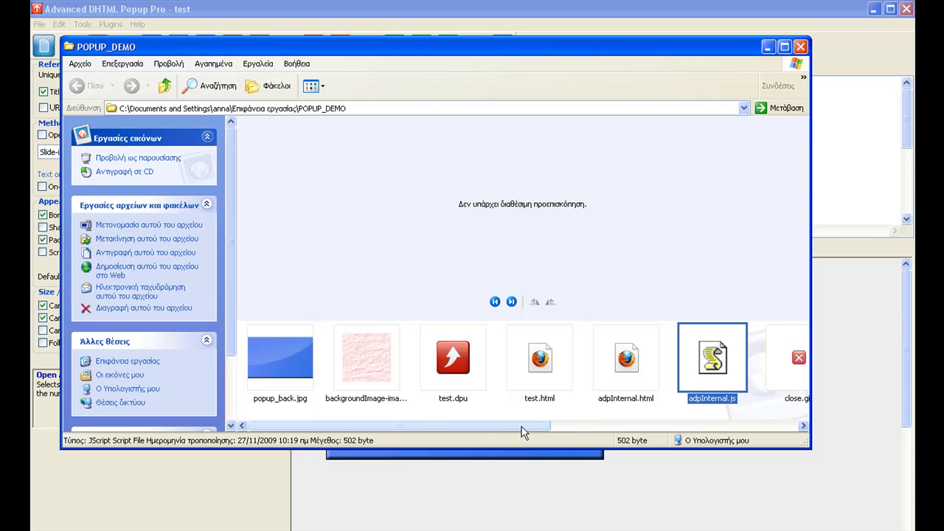
- Find test_preview.html among the compiled files in the POPUP_DEMO folder and open it in Firefox
drag(523, 429, 770, 440)
click(776, 385)
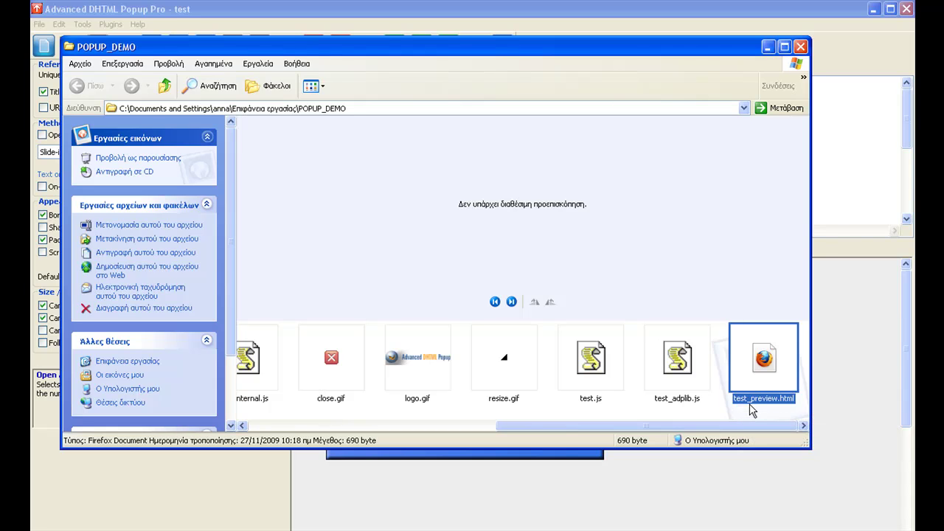
double_click(767, 367)
click(486, 393)
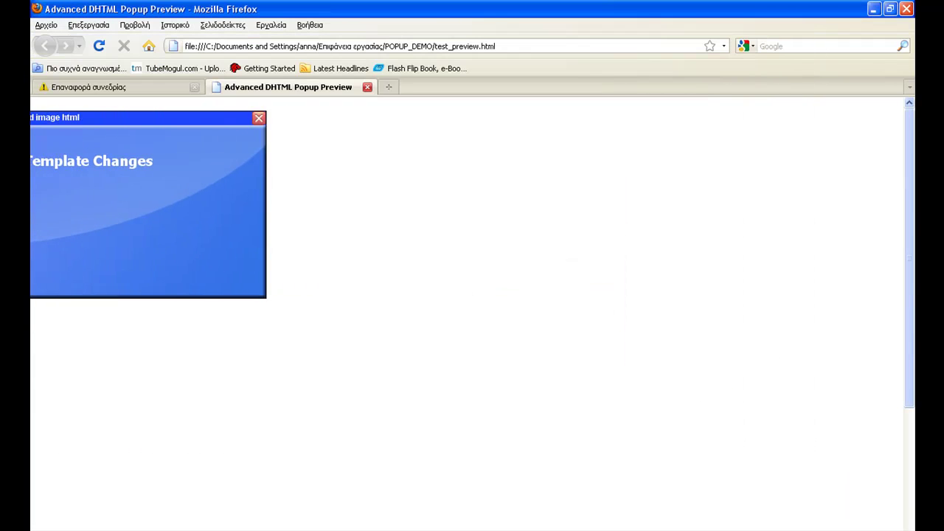
- Reload the popup preview page several times to watch the slide-in entry effect in the browser
click(97, 45)
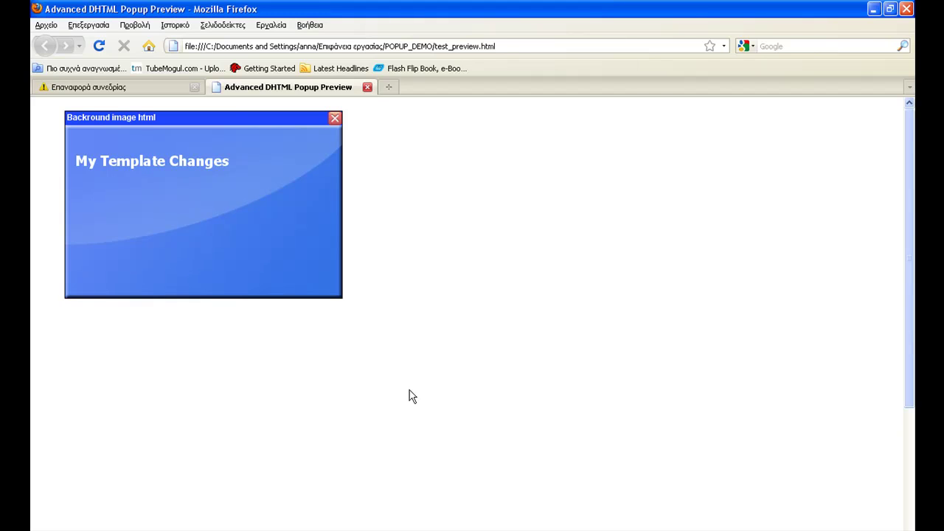
click(100, 46)
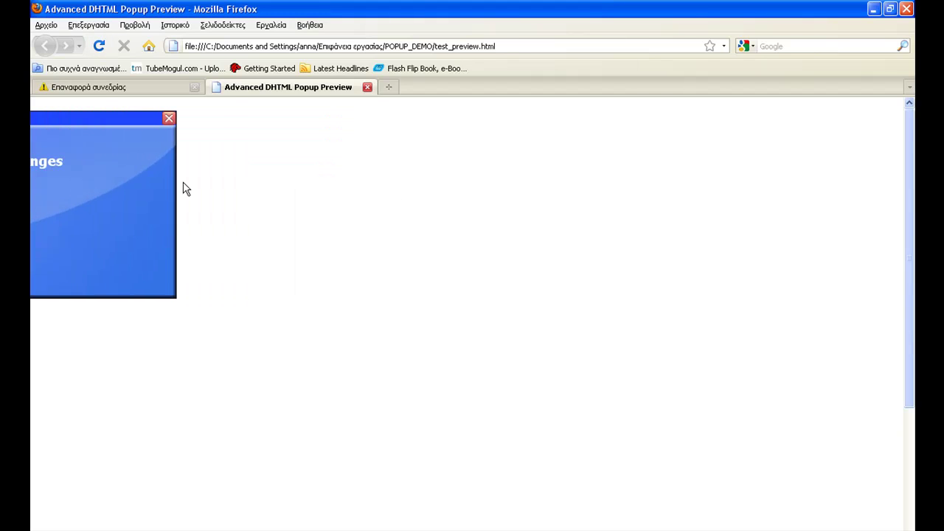
click(99, 47)
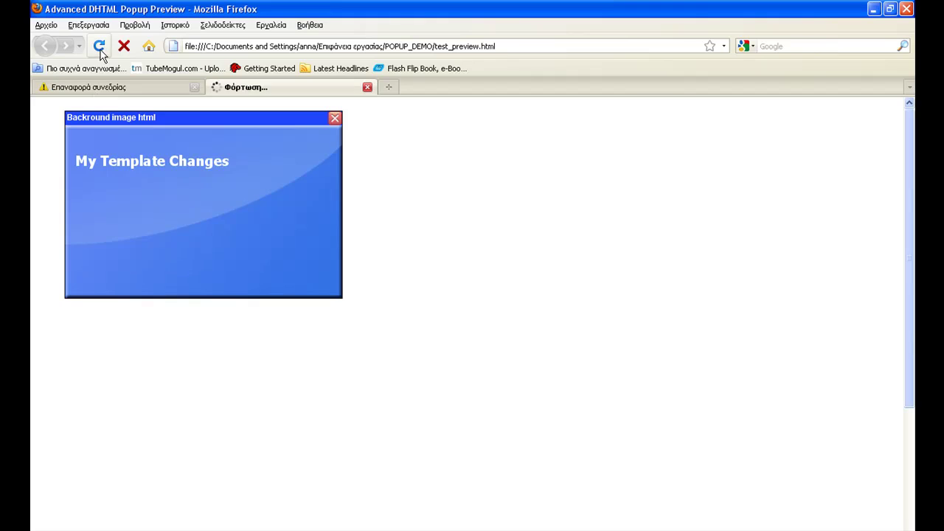